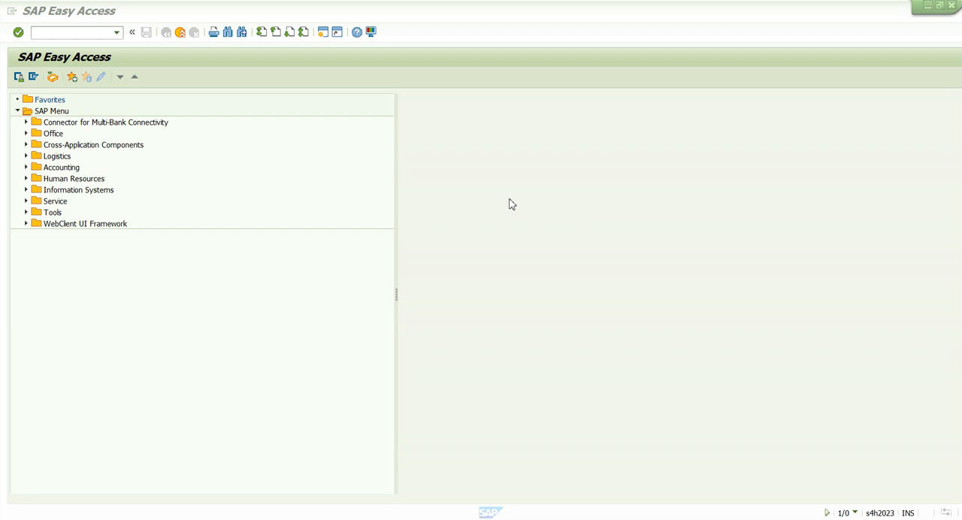
# Open transaction f-90 for an asset acquisition from purchase with vendor.
pyautogui.click(63, 32)
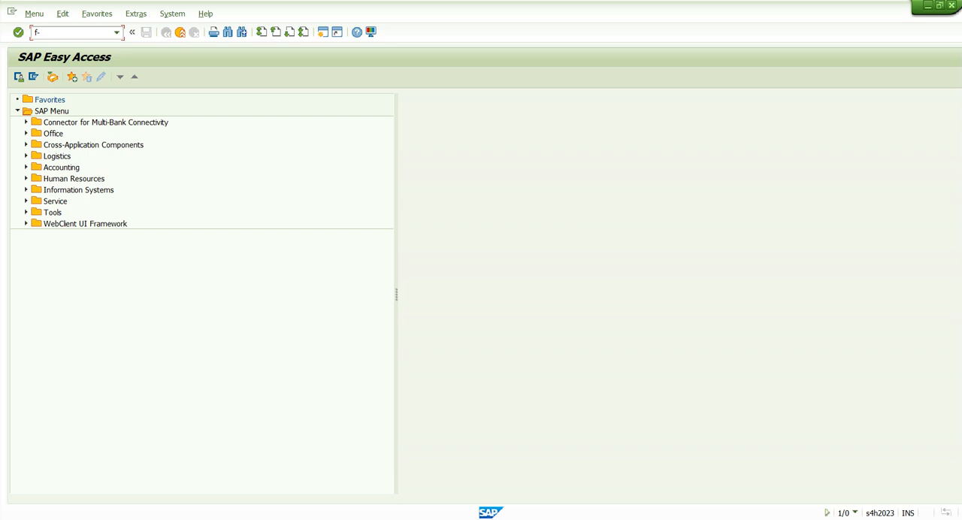
pyautogui.write('f-90')
pyautogui.press('Return')
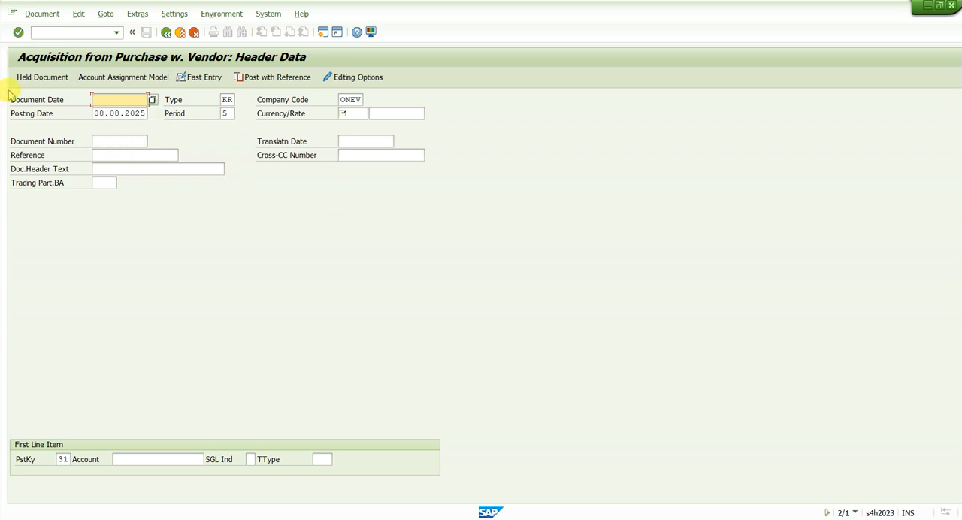
# Set both the document date and the posting date to 01.04.2023.
pyautogui.write('01.04.2023')
pyautogui.press('Down')
pyautogui.press('Tab')
pyautogui.click(100, 103)
pyautogui.moveTo(100, 103); pyautogui.dragTo(189, 106)
pyautogui.moveTo(132, 103); pyautogui.dragTo(167, 103)
pyautogui.moveTo(115, 112); pyautogui.dragTo(148, 96)
pyautogui.doubleClick(146, 97)
pyautogui.hotkey('ctrl', 'c')
pyautogui.press('Down')
pyautogui.press('Down')
pyautogui.hotkey('ctrl', 'a')
pyautogui.hotkey('ctrl', 'v')
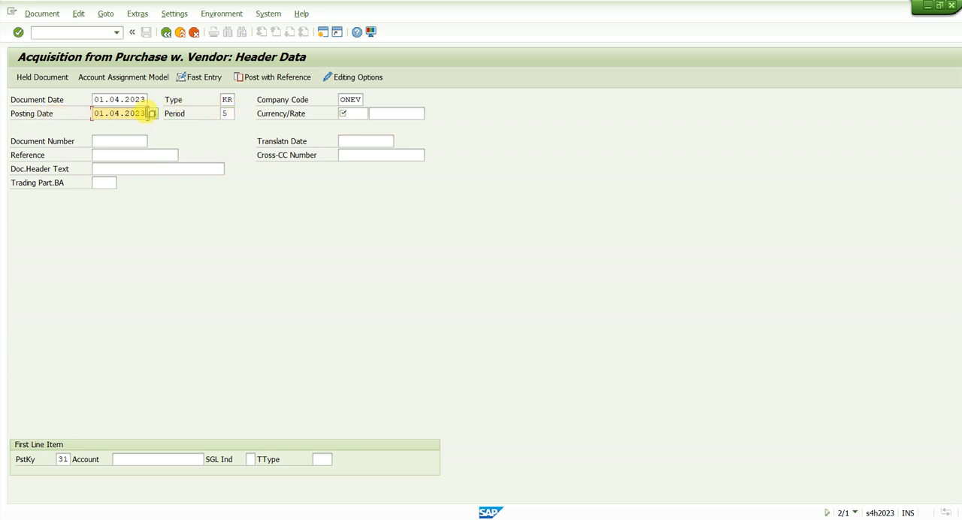
# Keep document type KR and company code ONEV, and set the document currency to INR.
pyautogui.doubleClick(227, 99)
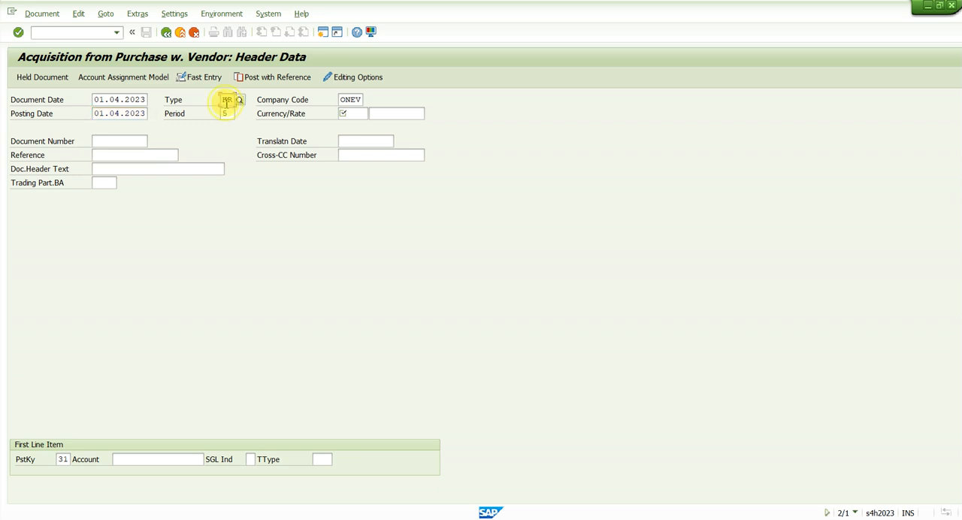
pyautogui.doubleClick(363, 99)
pyautogui.click(354, 113)
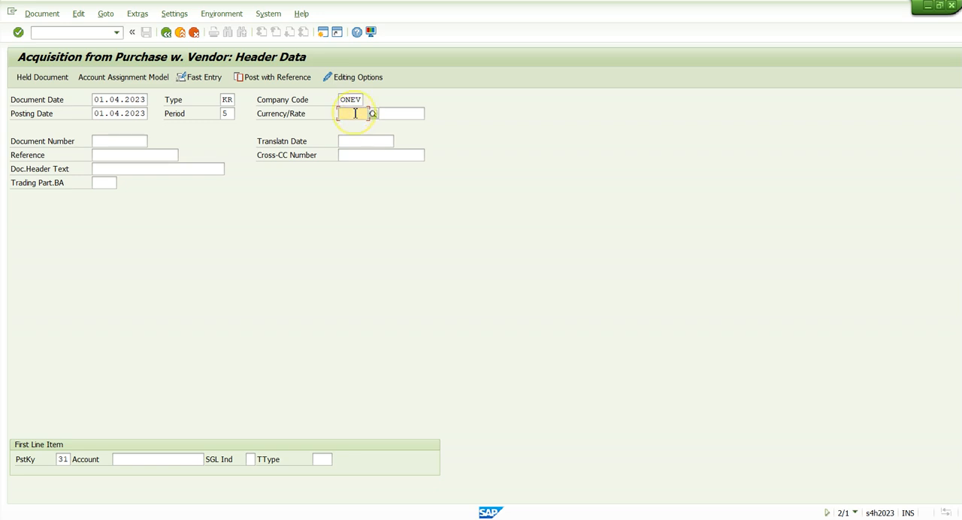
pyautogui.write('inr')
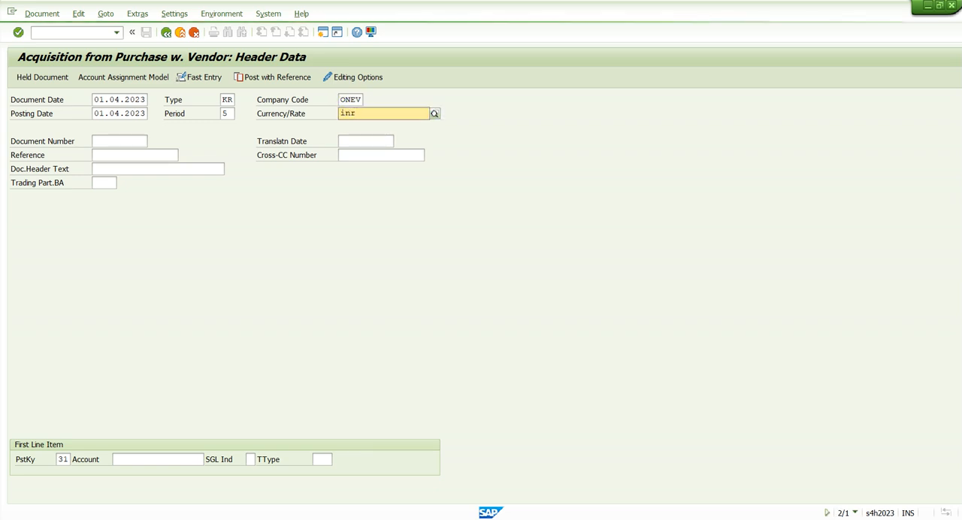
pyautogui.press('Tab')
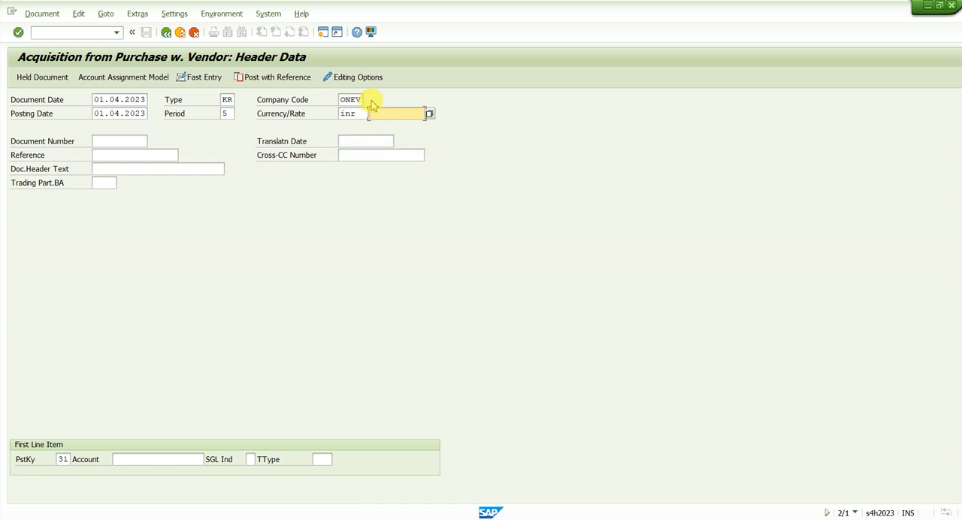
# Enter TEST123 as the reference and copy it into the document header text.
pyautogui.click(124, 156)
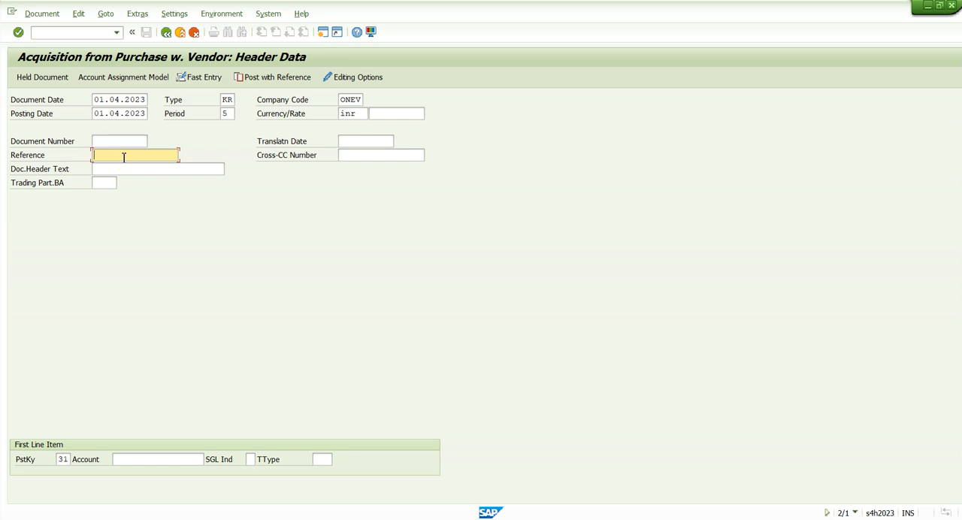
pyautogui.press('capslock')
pyautogui.press('Tab')
pyautogui.hotkey('shift', 'Tab')
pyautogui.hotkey('ctrl', 'c')
pyautogui.press('Down')
pyautogui.press('Down')
pyautogui.hotkey('ctrl', 'v')
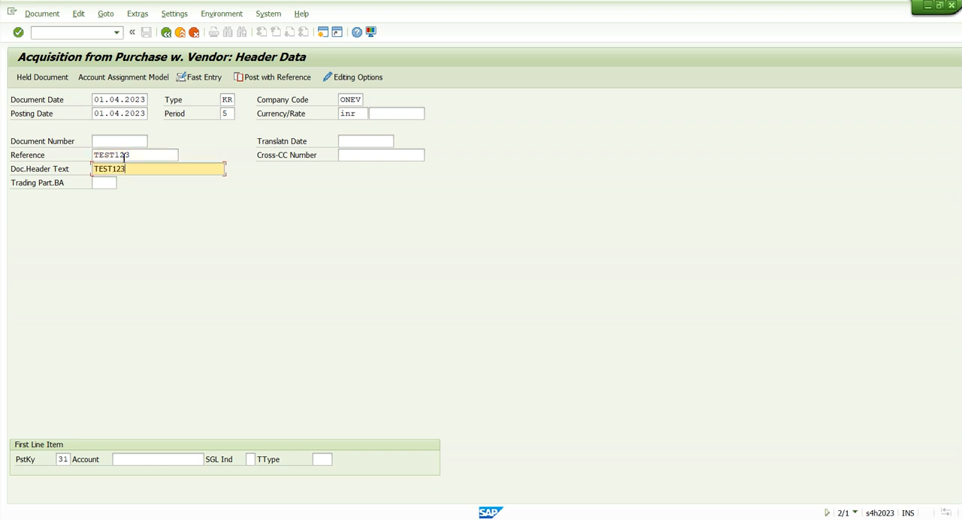
# Choose posting key 31 (vendor invoice, credit) for the first line item from the list of possible keys.
pyautogui.click(62, 459)
pyautogui.doubleClick(62, 459)
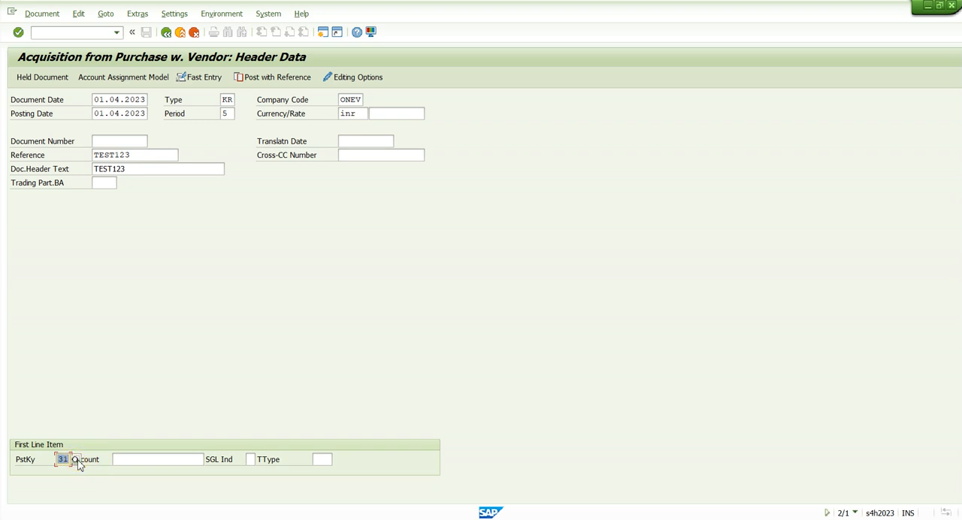
pyautogui.click(76, 460)
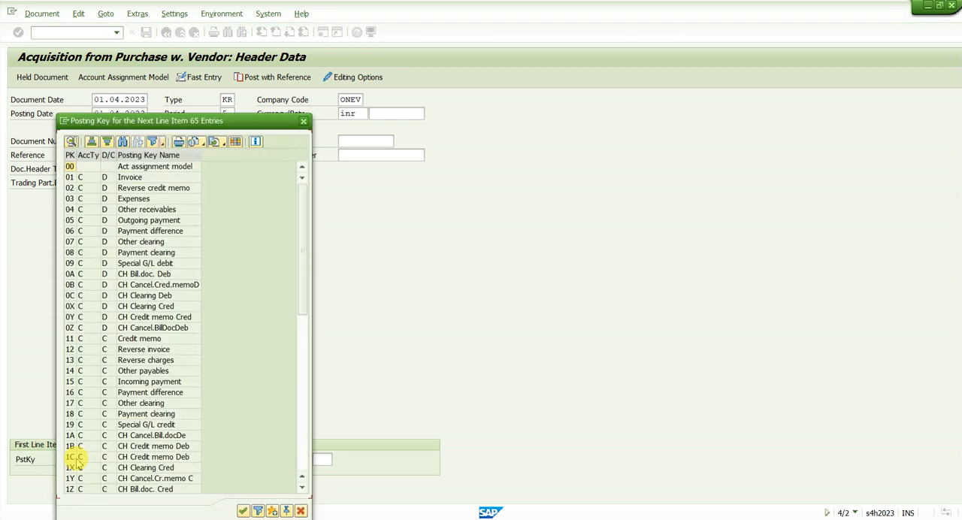
pyautogui.scroll(-6, 129, 368)
pyautogui.click(81, 385)
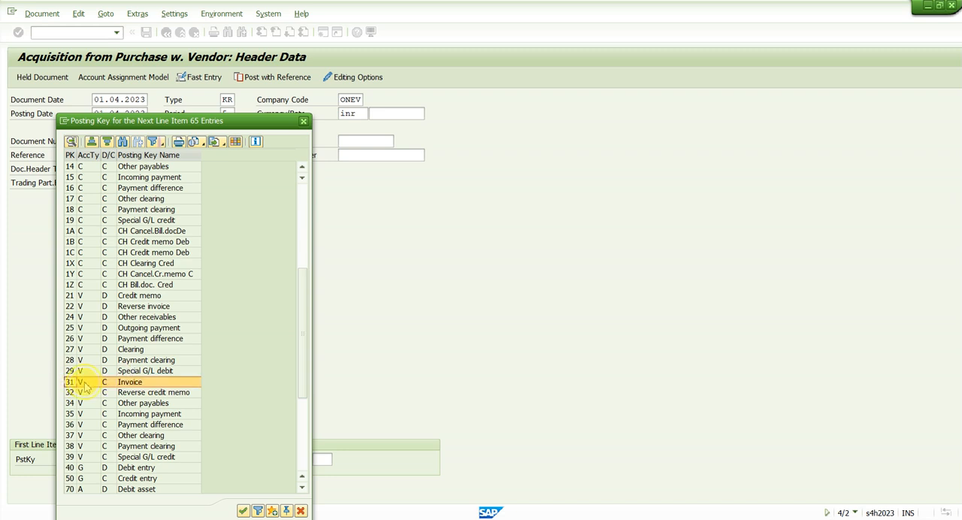
pyautogui.click(112, 379)
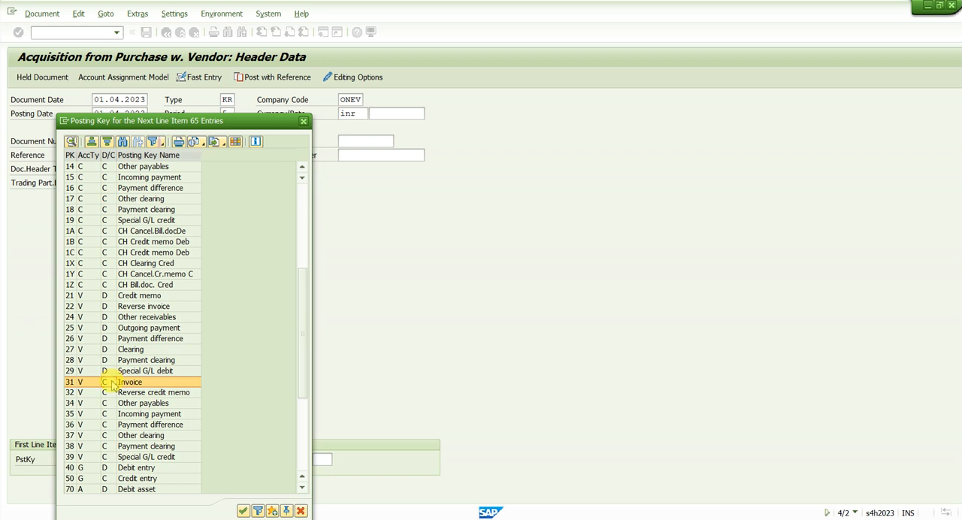
pyautogui.click(152, 384)
pyautogui.doubleClick(151, 384)
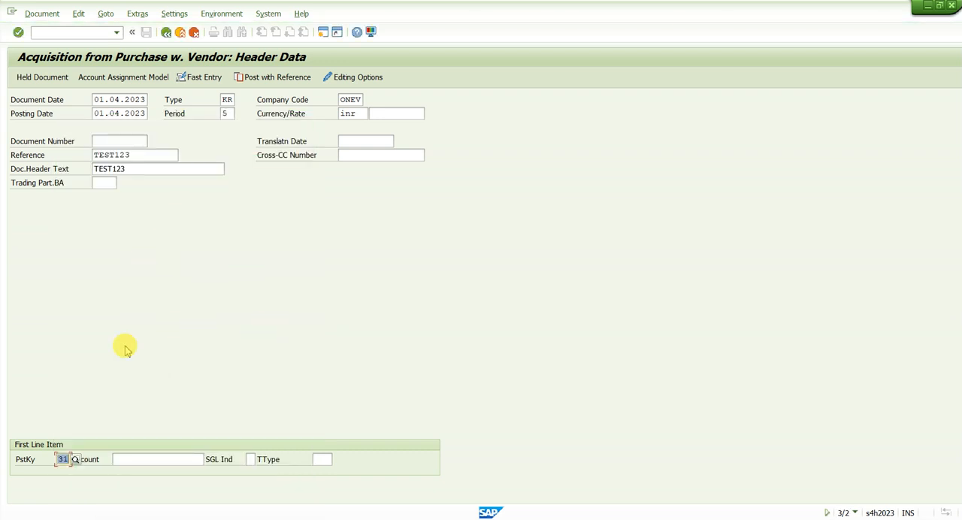
# Search the first line item's account by country/region and company code, restricted to company code ONEV.
pyautogui.click(135, 461)
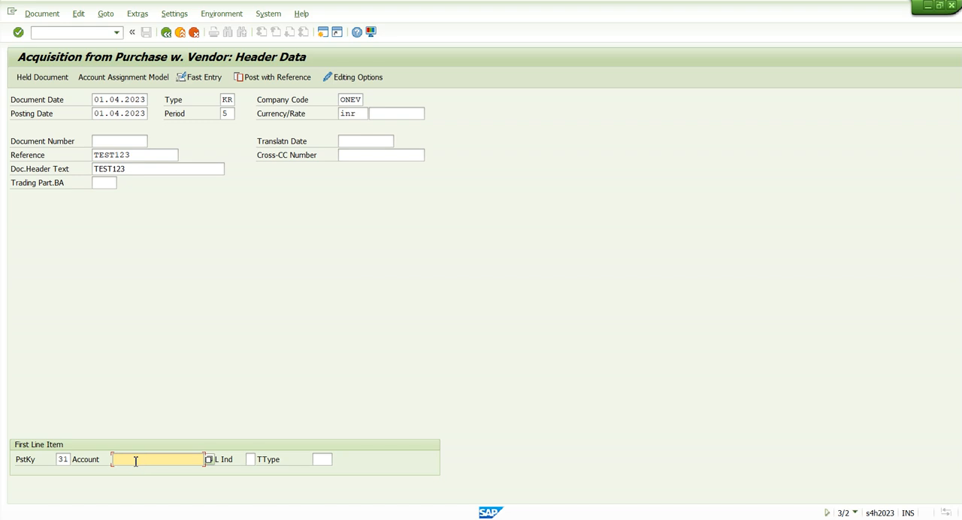
pyautogui.click(209, 460)
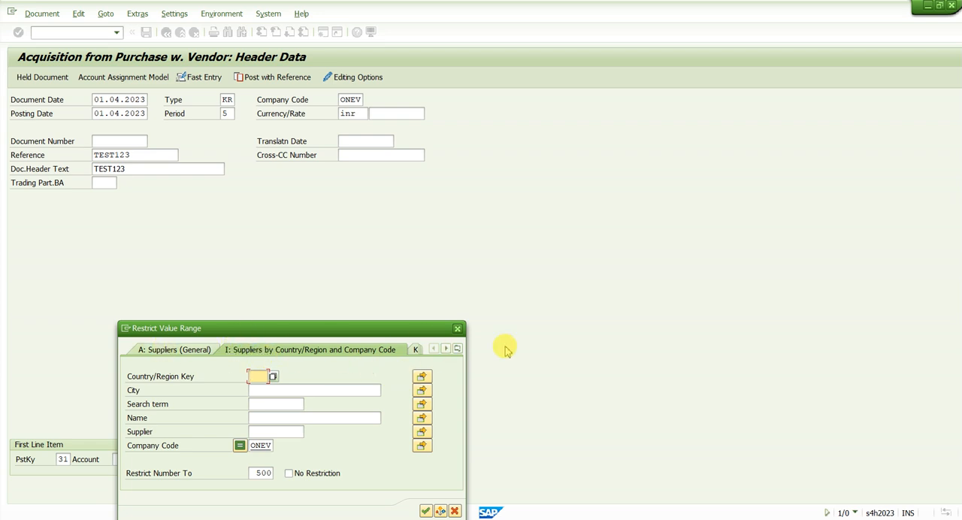
pyautogui.click(457, 348)
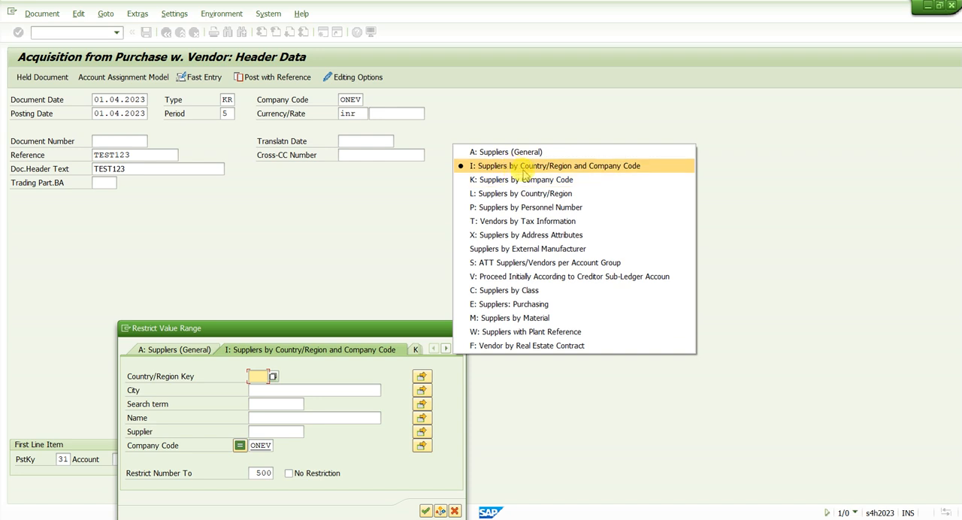
pyautogui.click(601, 172)
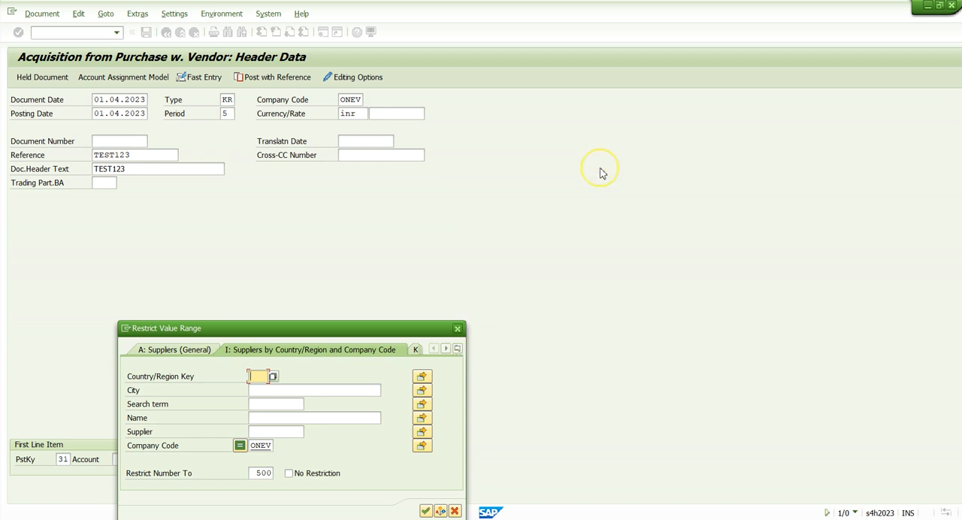
pyautogui.click(256, 446)
pyautogui.moveTo(253, 445); pyautogui.dragTo(284, 447)
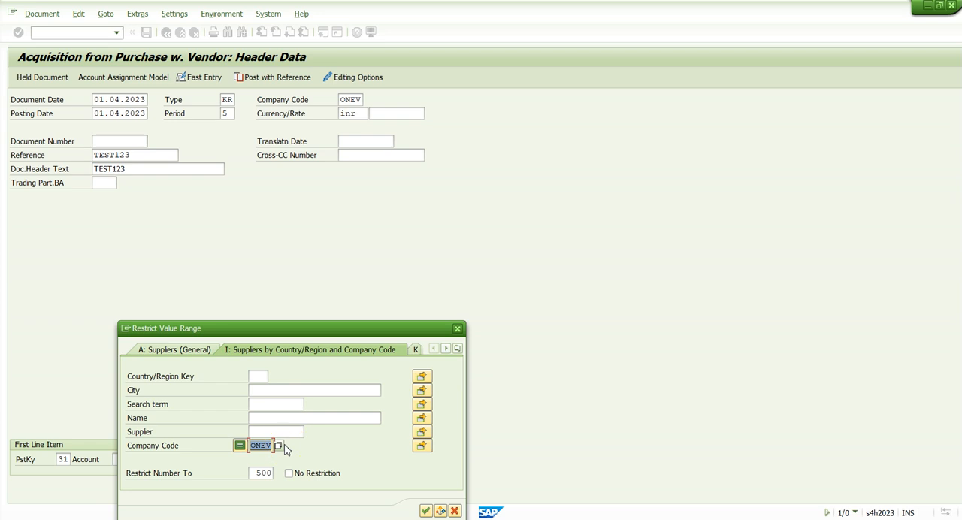
pyautogui.click(286, 449)
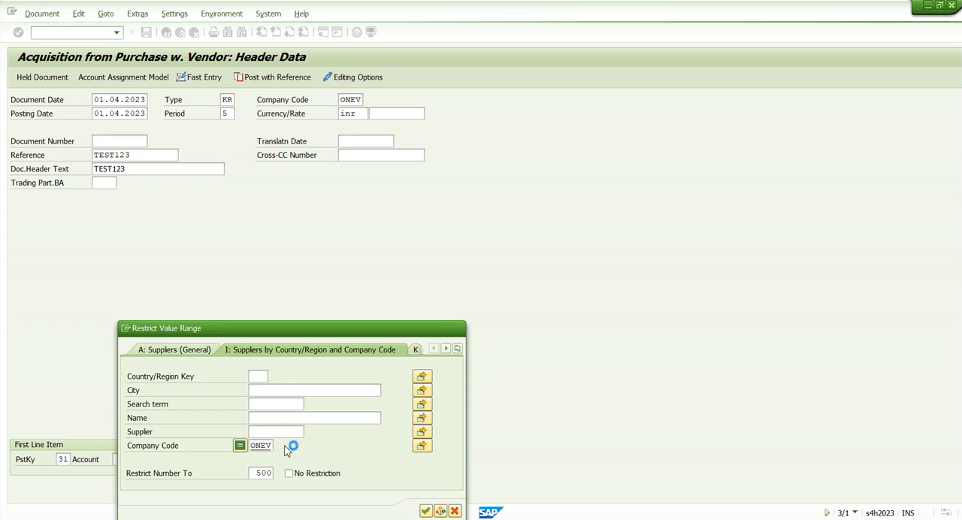
pyautogui.press('Return')
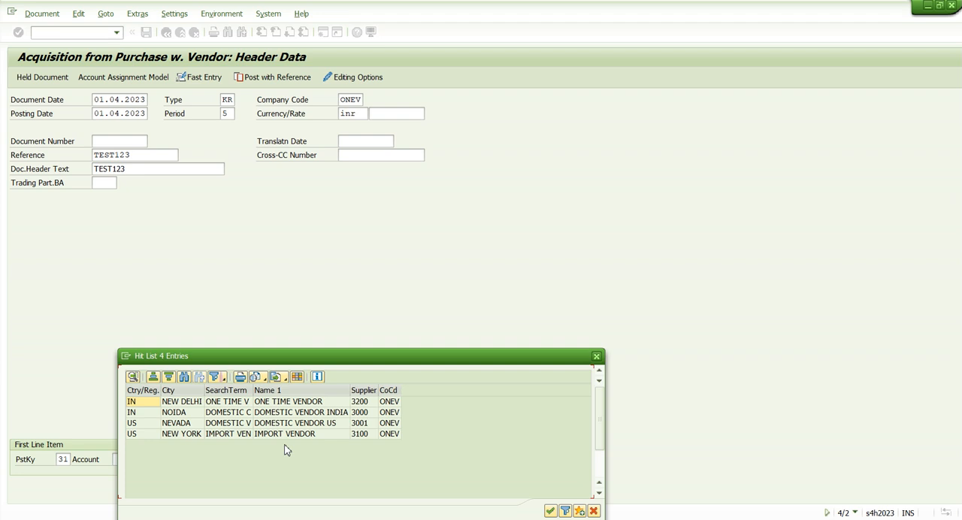
# Pick the supplier Domestic Vendor India in Noida as the first line item's account.
pyautogui.click(226, 416)
pyautogui.click(227, 417)
pyautogui.click(291, 418)
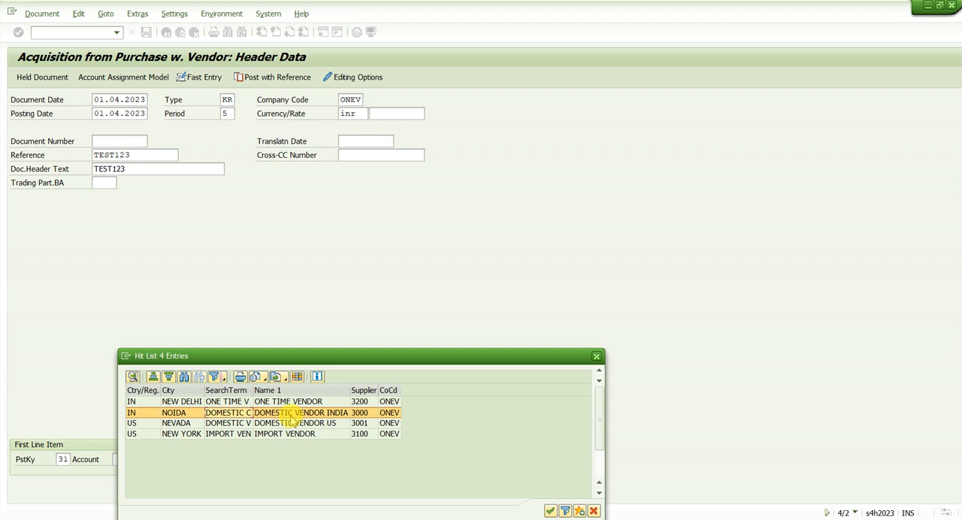
pyautogui.click(292, 423)
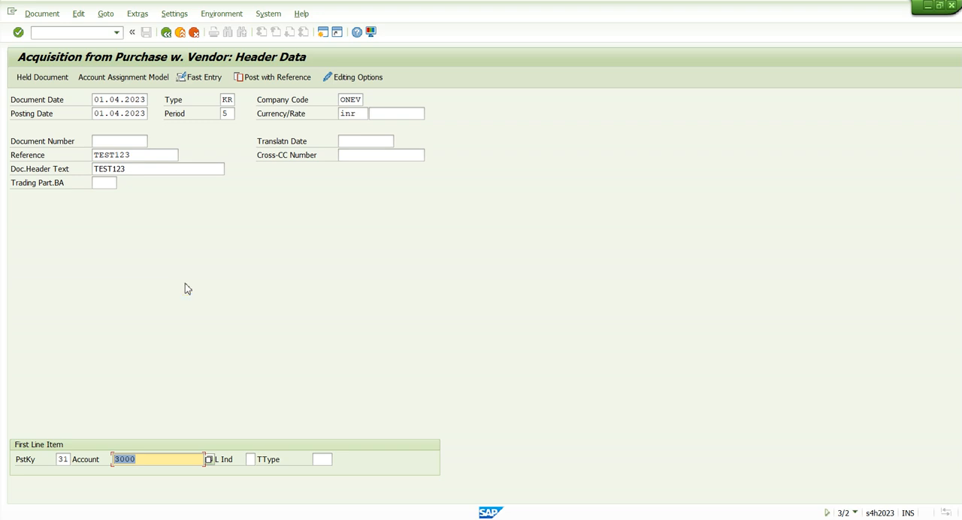
# Confirm the header data with period 1 and the 01.04.2023 posting date, and continue to the vendor item.
pyautogui.press('Return')
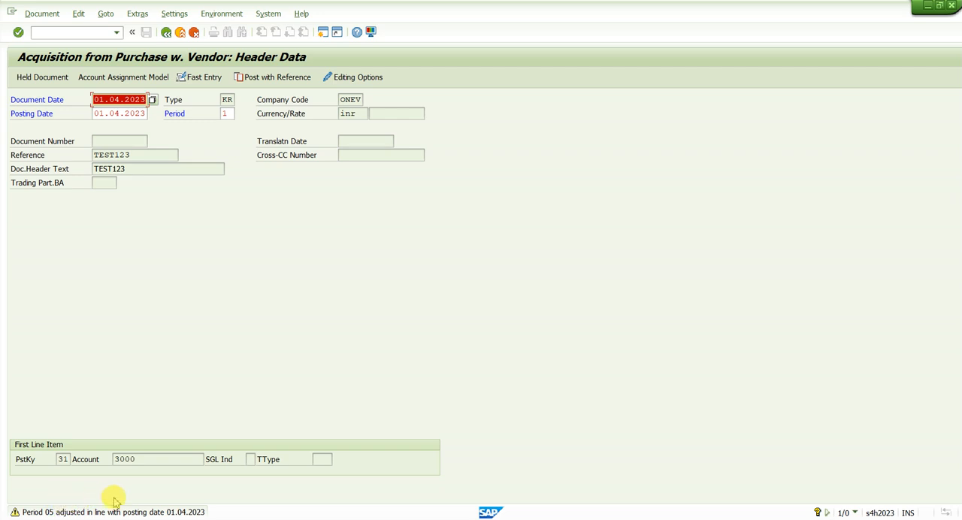
pyautogui.click(224, 112)
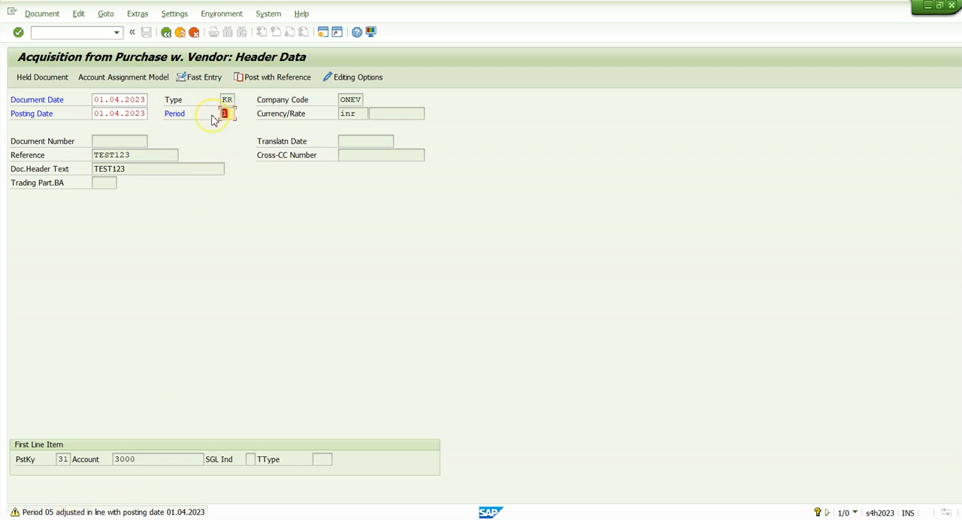
pyautogui.press('Return')
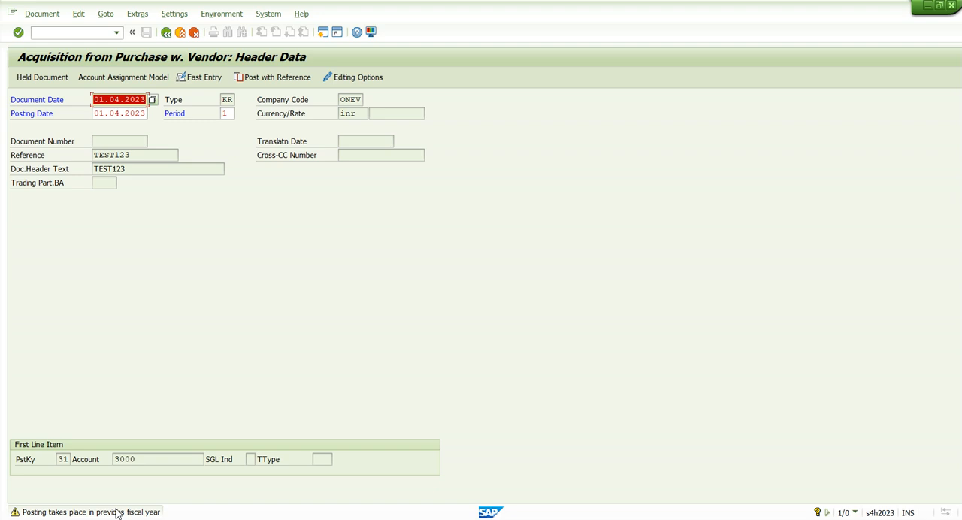
pyautogui.moveTo(128, 113); pyautogui.dragTo(150, 115)
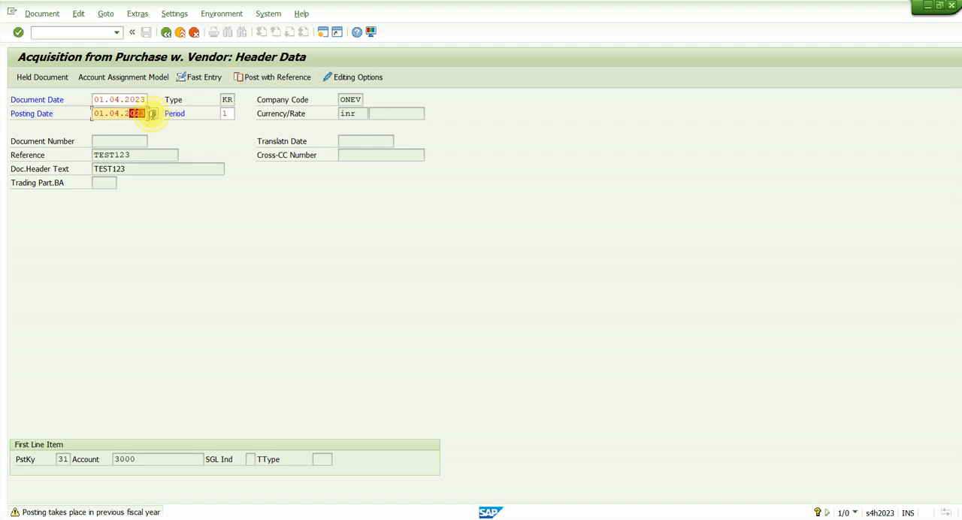
pyautogui.press('Return')
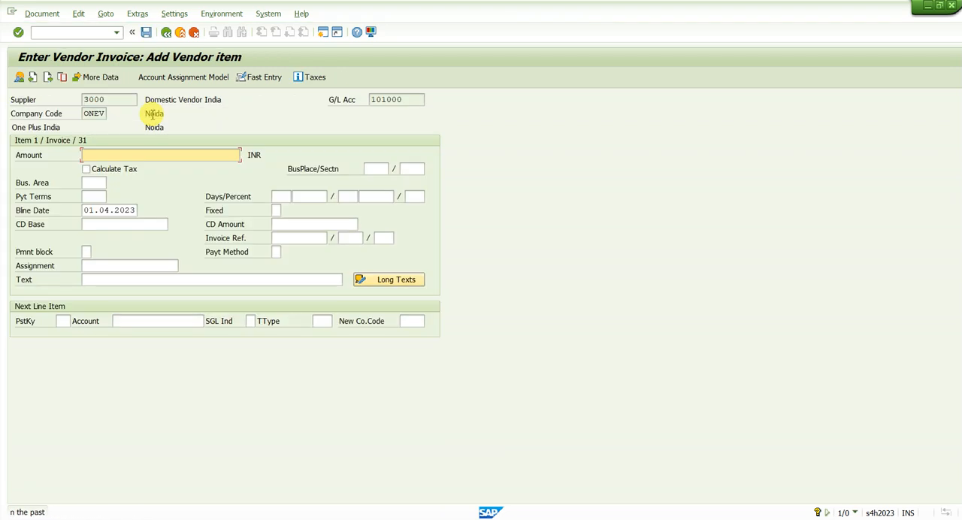
# Set the vendor item's amount to 30000 INR and its text to "Fixed asset purchase".
pyautogui.click(122, 153)
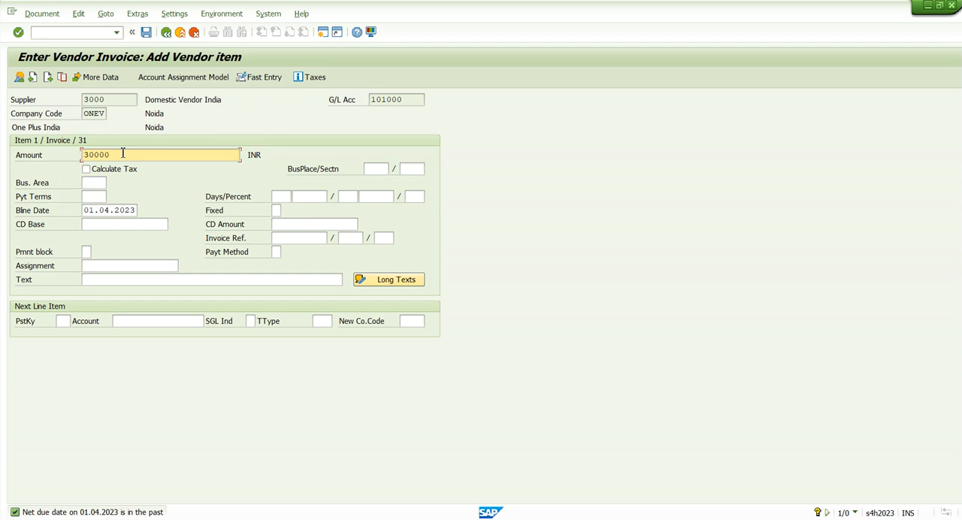
pyautogui.doubleClick(122, 154)
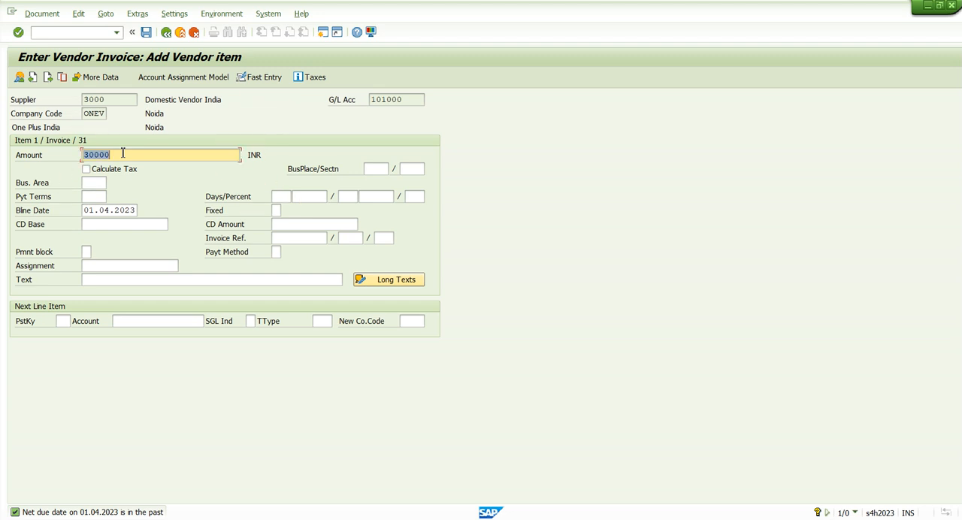
pyautogui.click(132, 277)
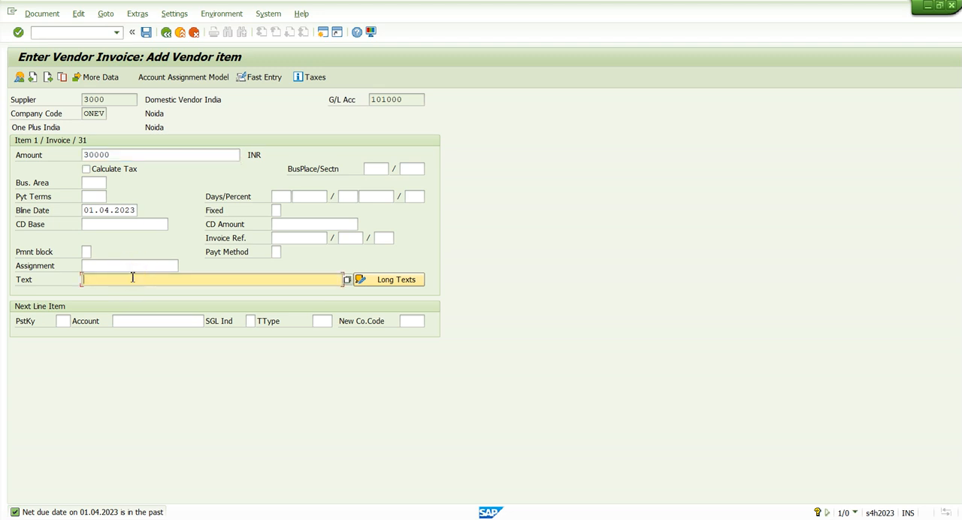
pyautogui.write('F')
pyautogui.press('capslock')
pyautogui.write('ixed asset ')
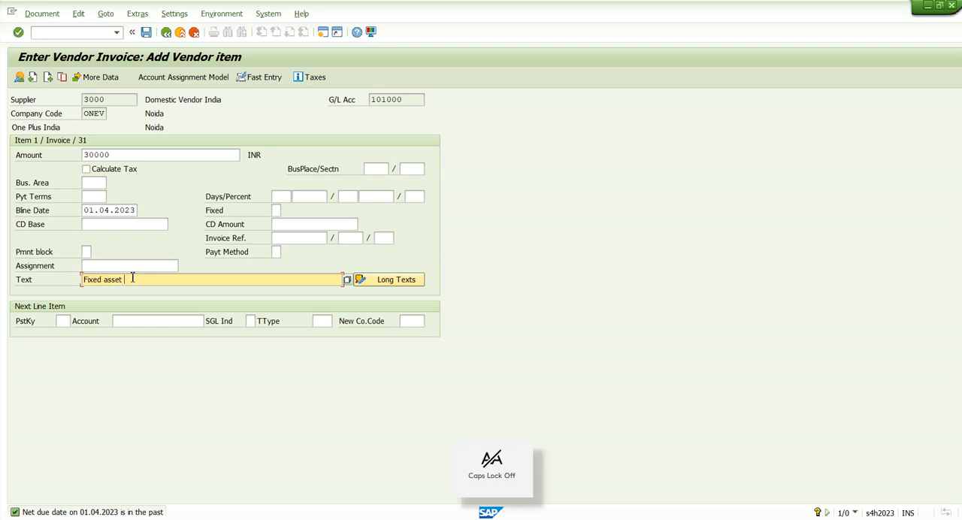
pyautogui.write('purchase')
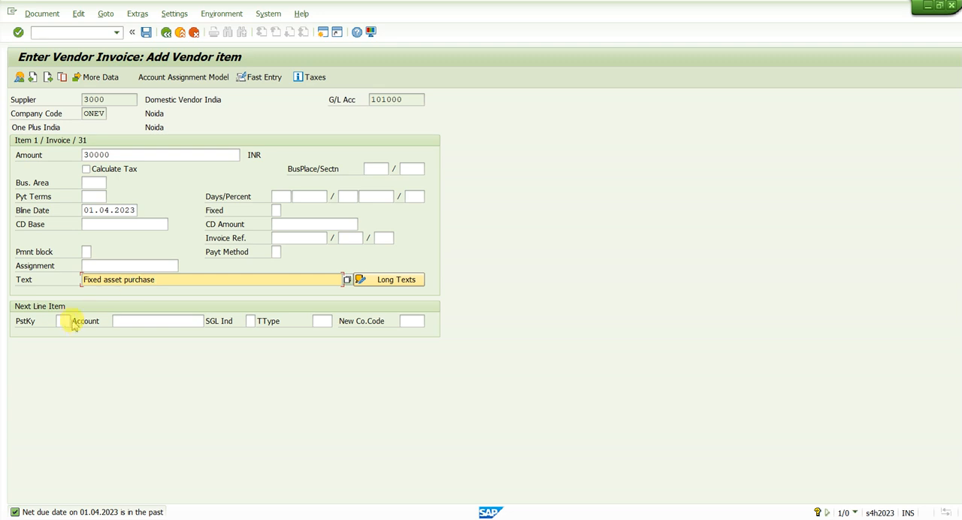
# Set the next line item's posting key to 70, Debit asset.
pyautogui.click(65, 321)
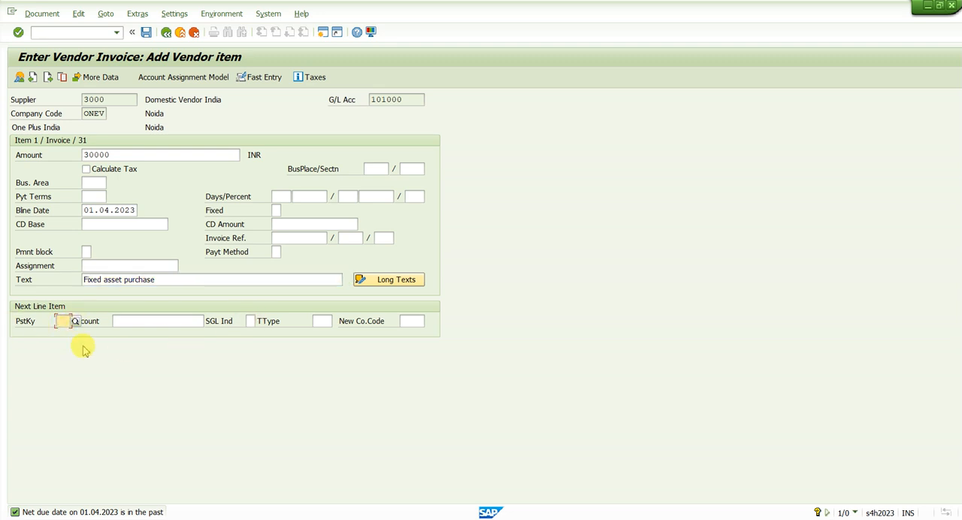
pyautogui.write('70')
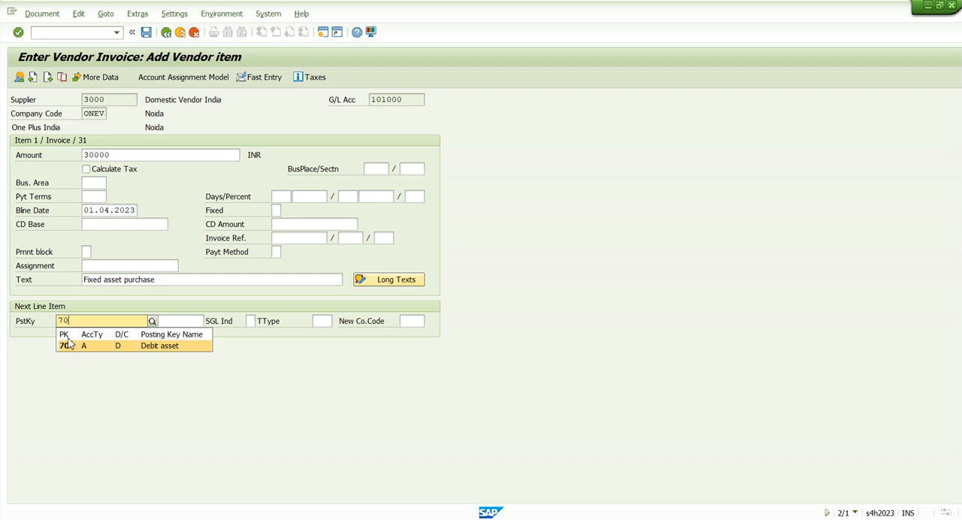
pyautogui.click(66, 345)
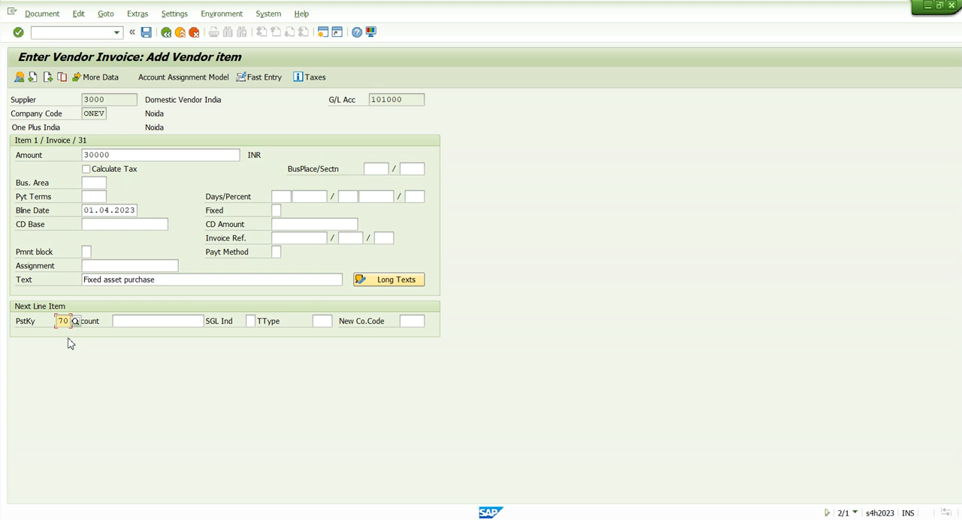
pyautogui.moveTo(58, 321); pyautogui.dragTo(73, 321)
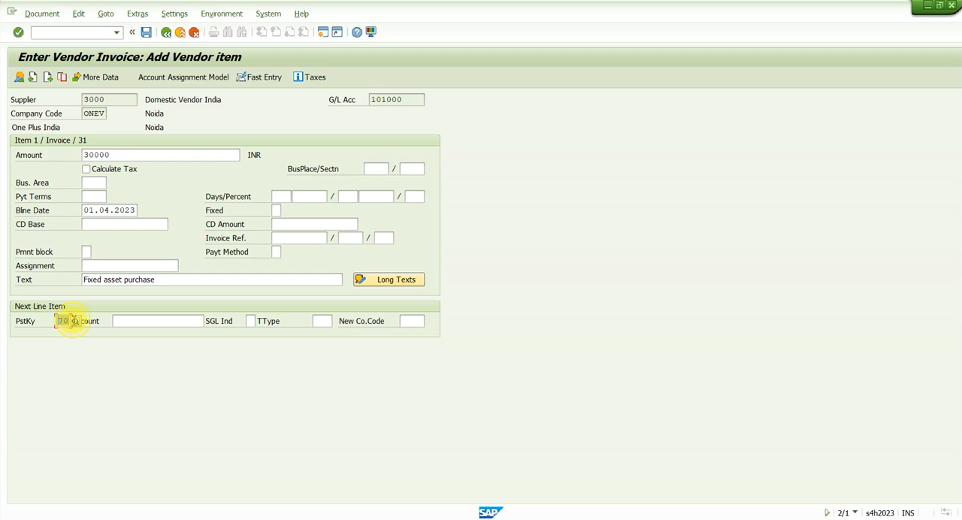
# Look up the next line item's account and pick the asset MACHINE 1 of class ON1022.
pyautogui.click(128, 321)
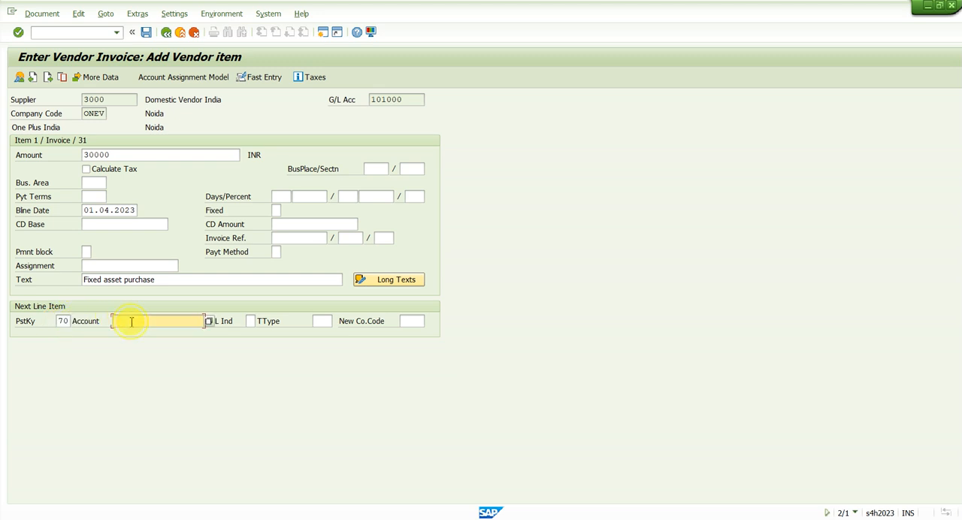
pyautogui.click(210, 321)
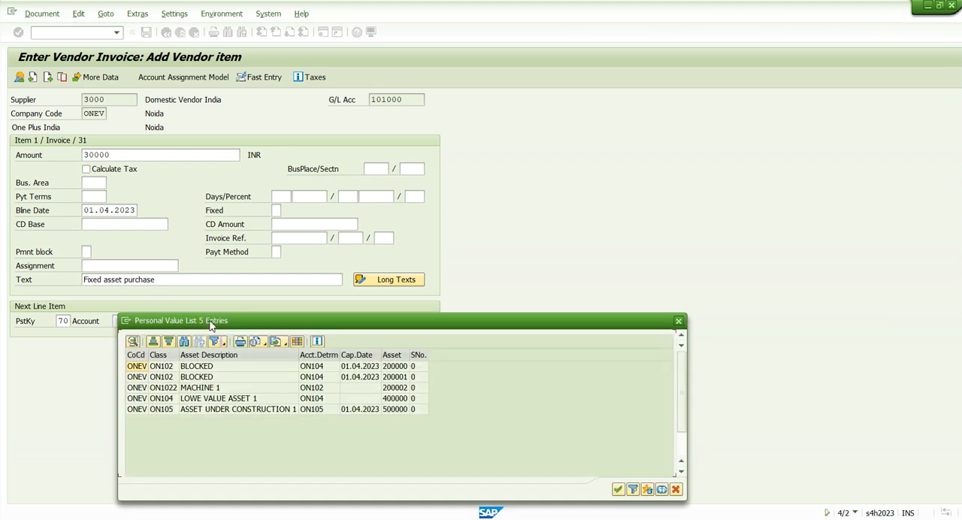
pyautogui.click(222, 389)
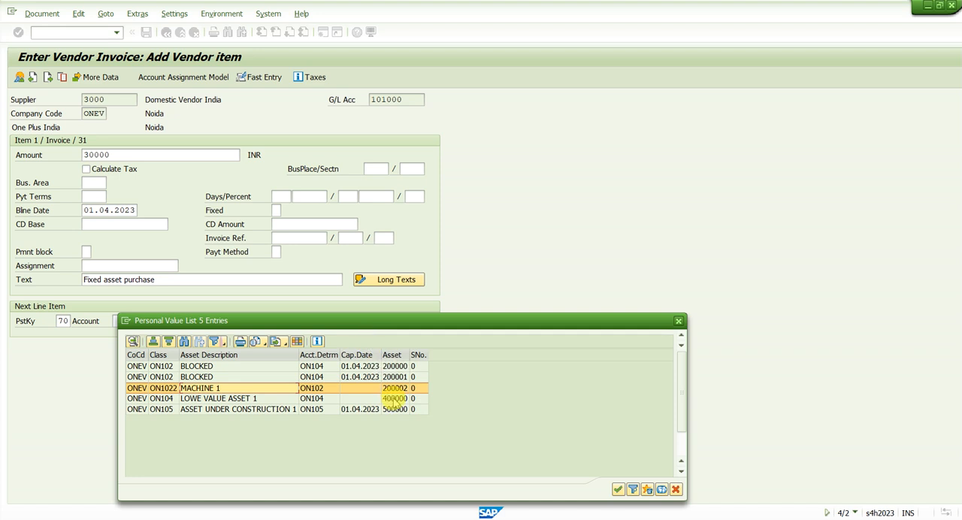
pyautogui.click(395, 388)
pyautogui.doubleClick(395, 389)
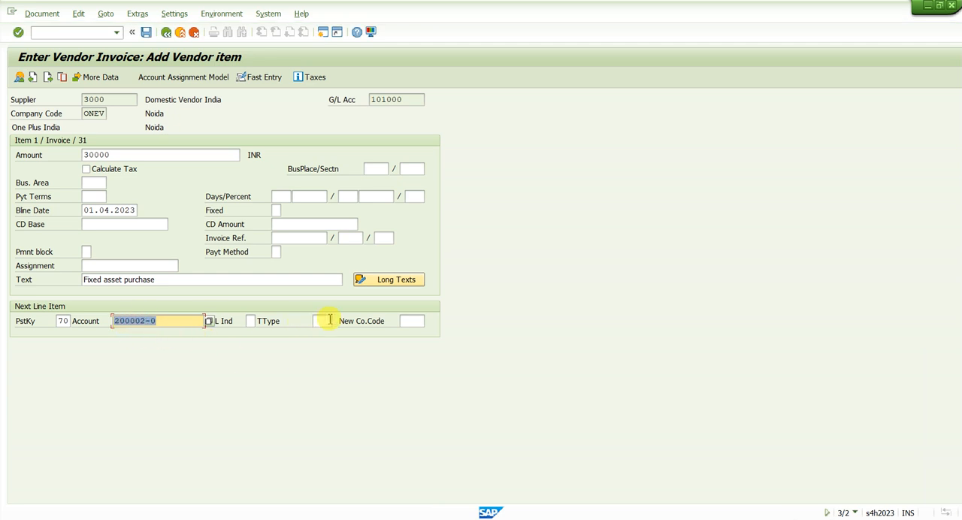
# Set the next line item's transaction type to 100, External asset acquisition, and continue to the asset item.
pyautogui.click(325, 320)
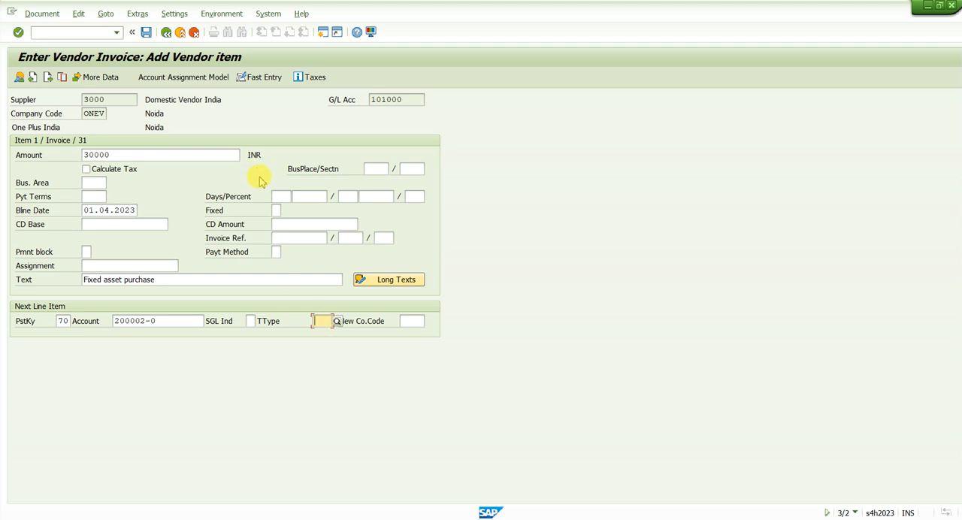
pyautogui.write('10')
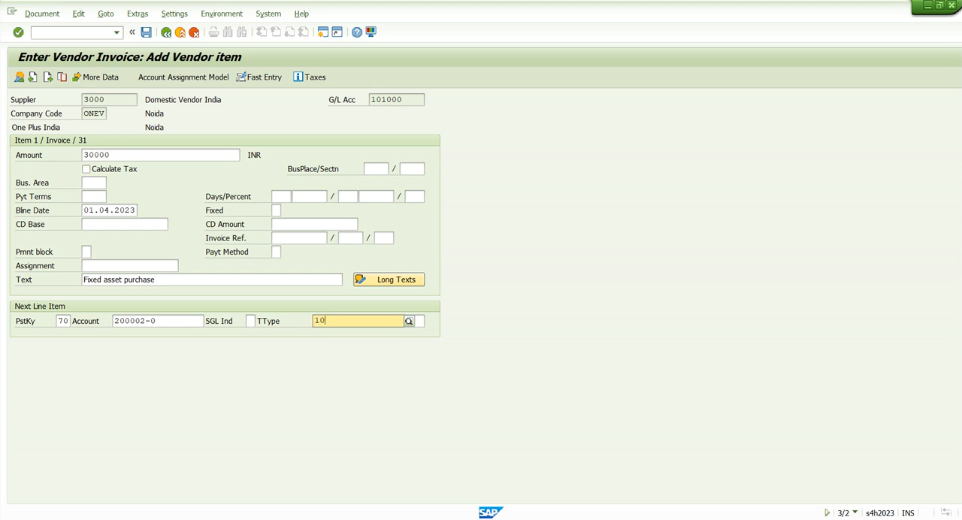
pyautogui.write('0')
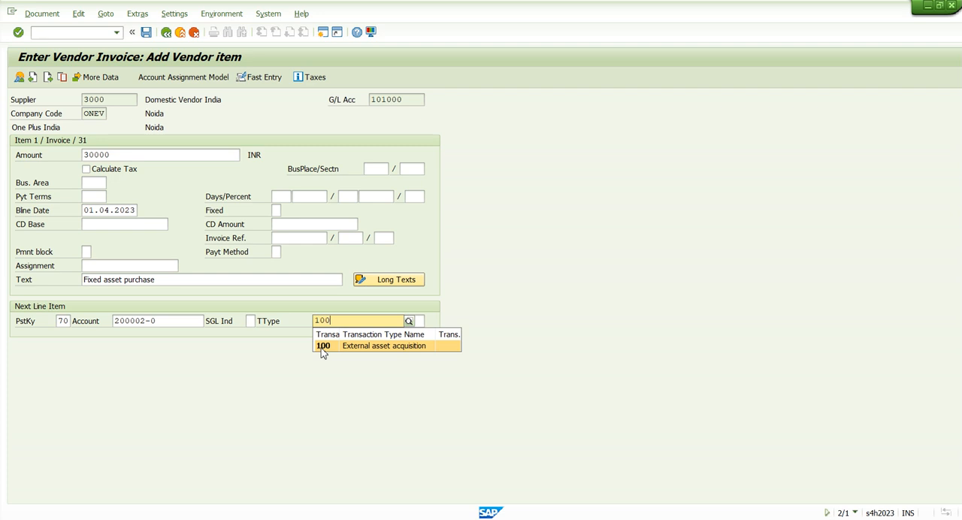
pyautogui.click(324, 346)
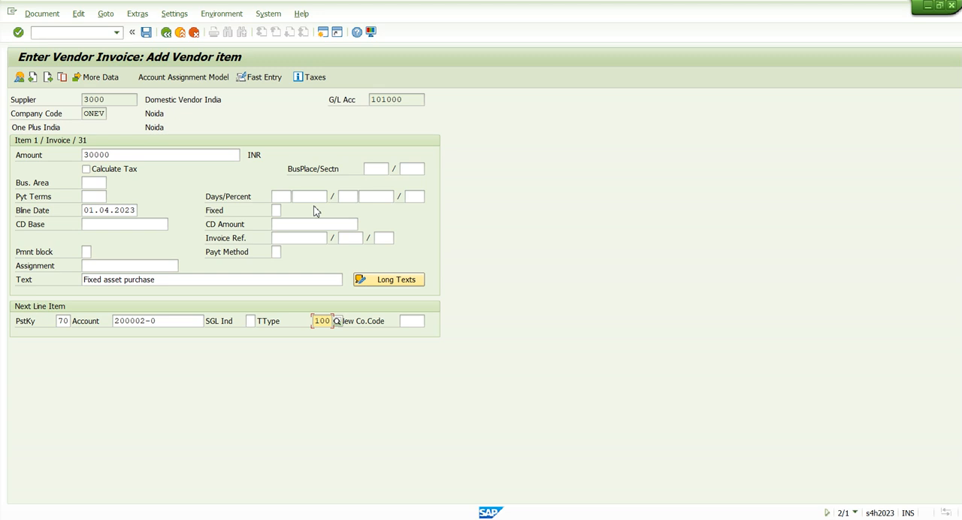
pyautogui.press('Return')
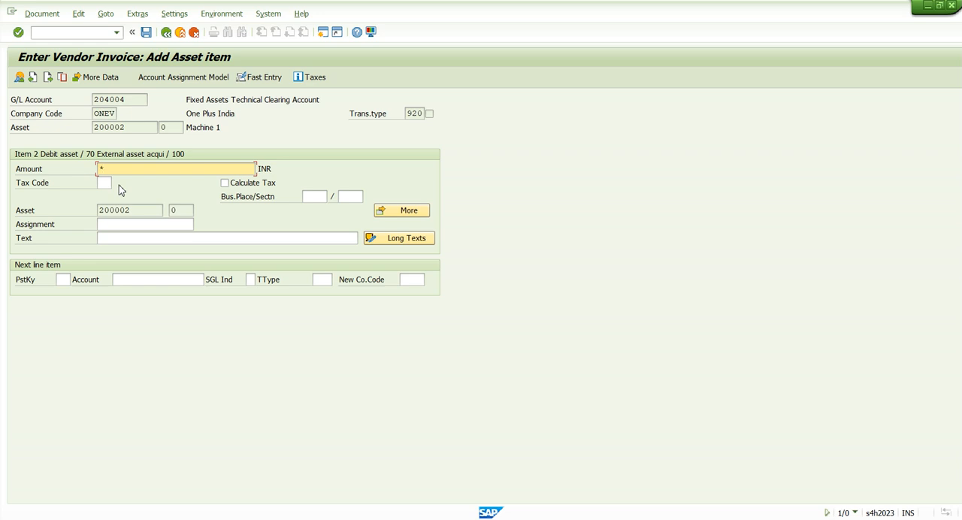
# Adopt the 30.000,00 INR balancing amount for the Machine 1 asset item and copy the vendor item's text "Fixed asset purchase" into it.
pyautogui.press('Return')
pyautogui.press('Return')
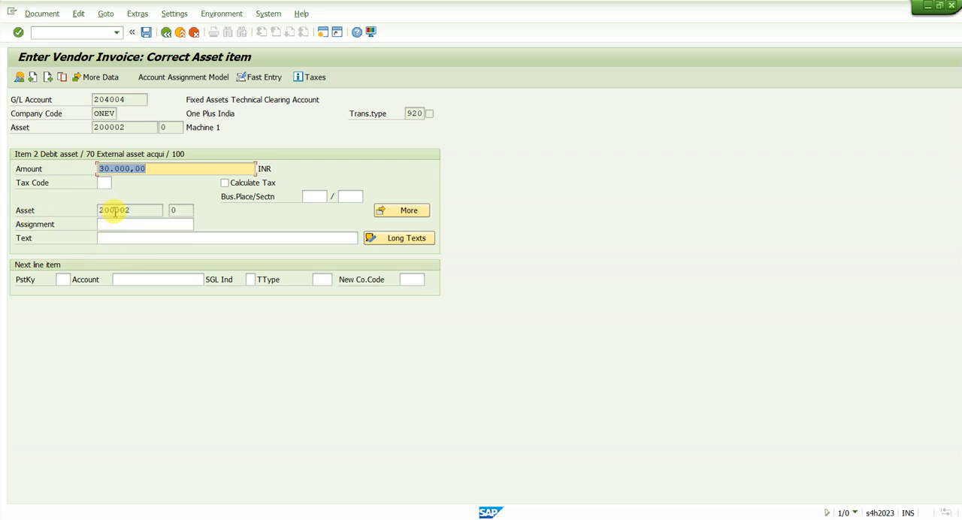
pyautogui.moveTo(113, 211); pyautogui.dragTo(149, 215)
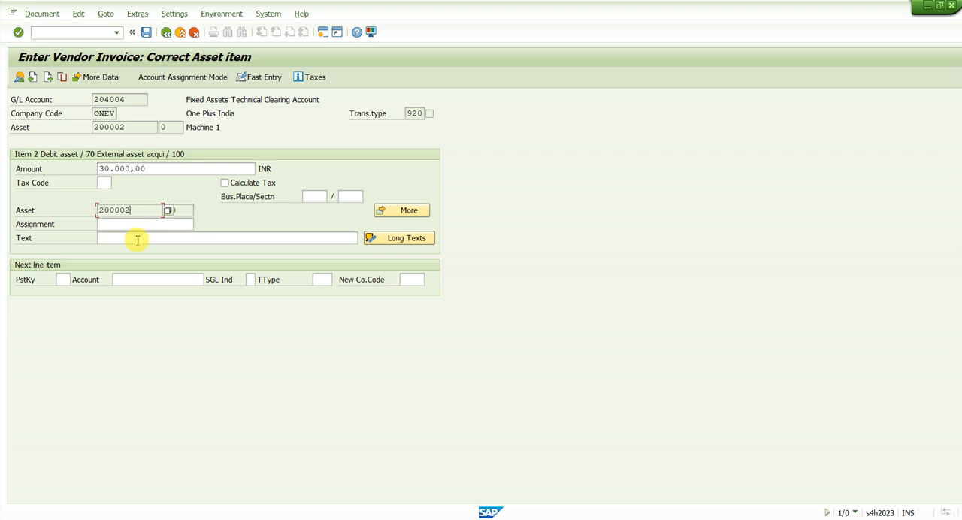
pyautogui.click(137, 239)
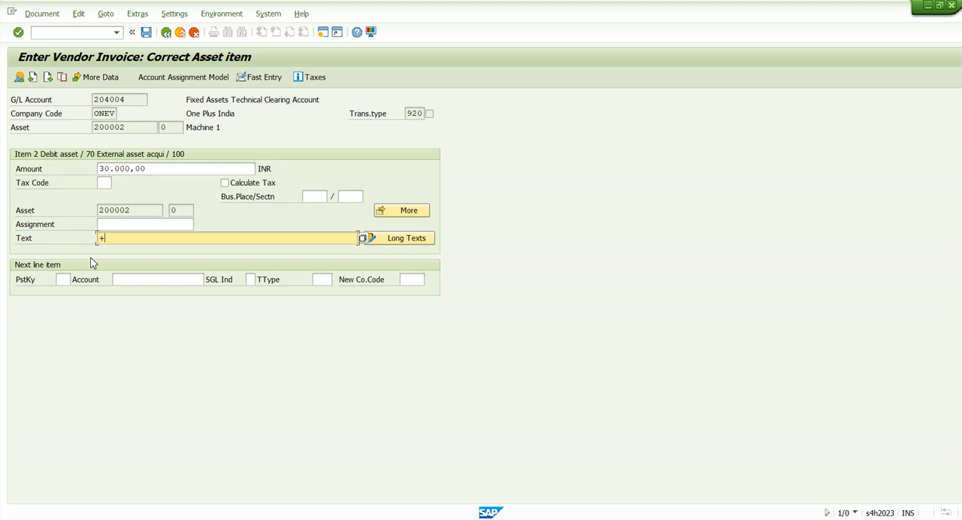
pyautogui.write('+')
pyautogui.press('Return')
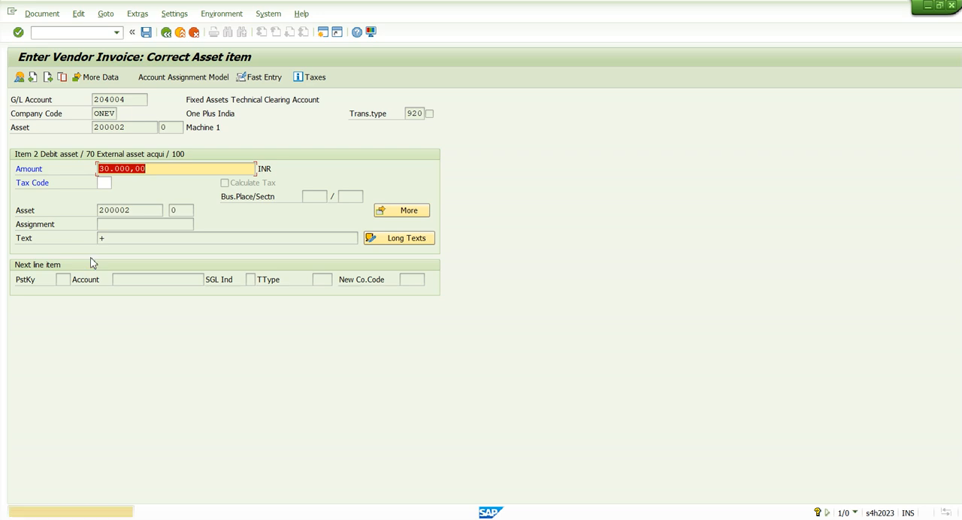
pyautogui.press('Return')
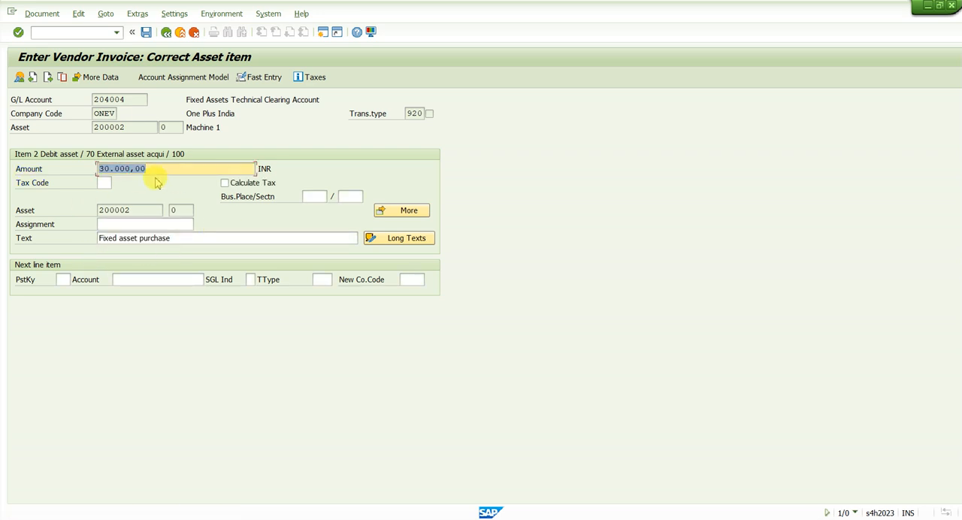
# Simulate the document and check the posting key, account and amount of both line items.
pyautogui.click(45, 14)
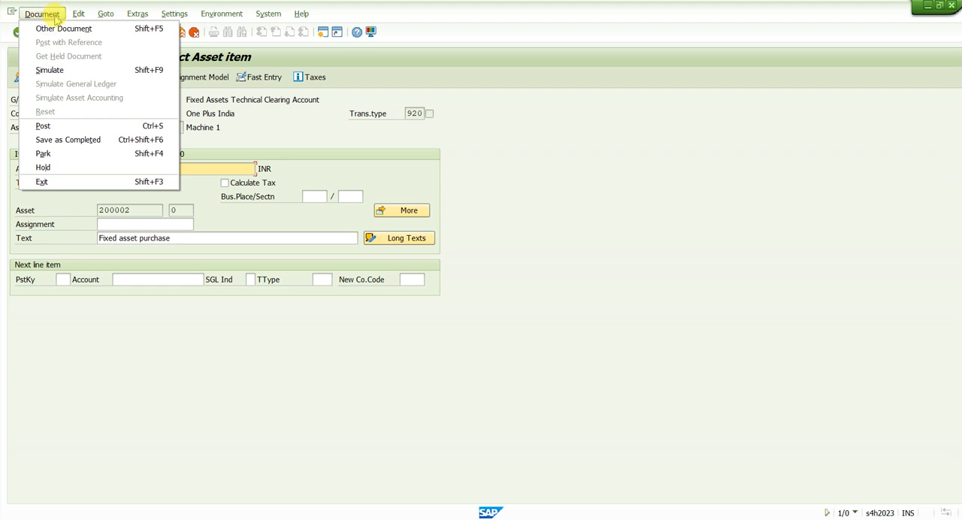
pyautogui.click(50, 69)
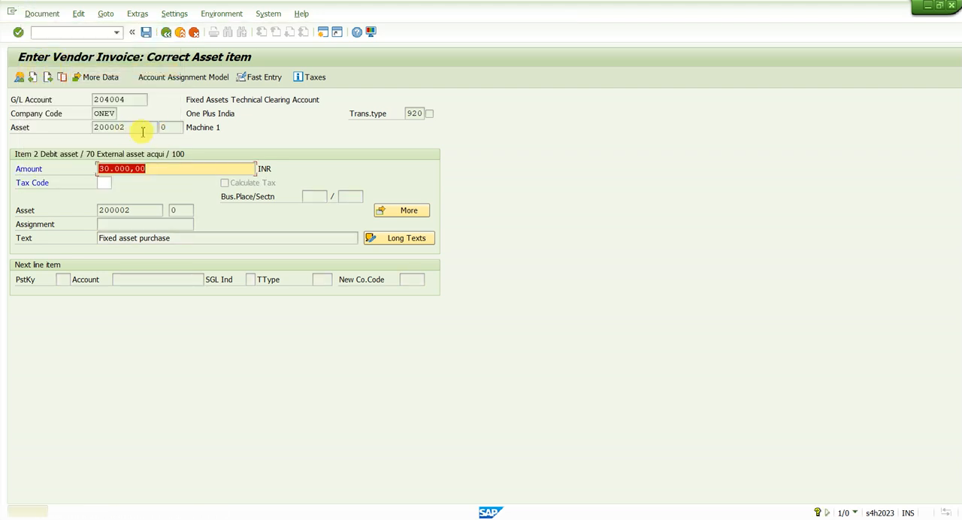
pyautogui.press('Return')
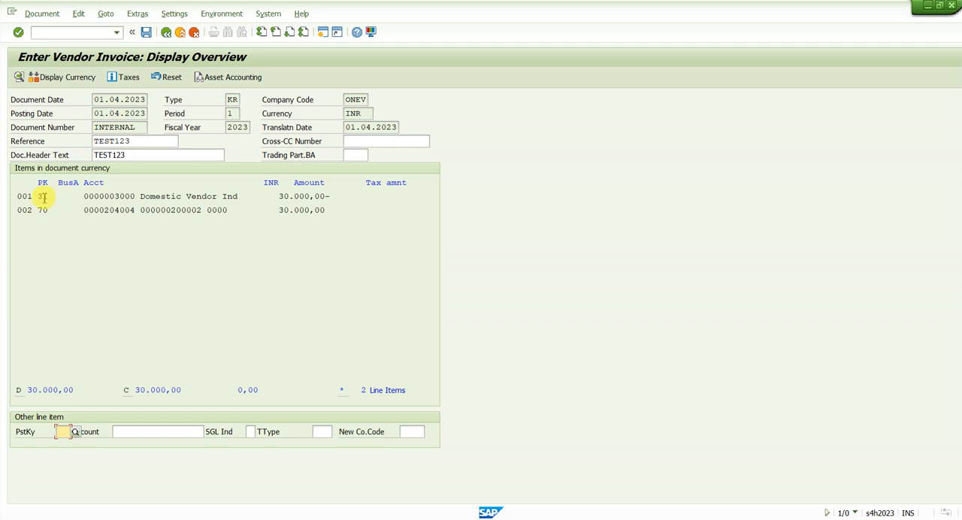
pyautogui.moveTo(43, 197); pyautogui.dragTo(160, 198)
pyautogui.moveTo(295, 197); pyautogui.dragTo(320, 196)
pyautogui.moveTo(40, 211); pyautogui.dragTo(172, 215)
pyautogui.moveTo(286, 211); pyautogui.dragTo(328, 209)
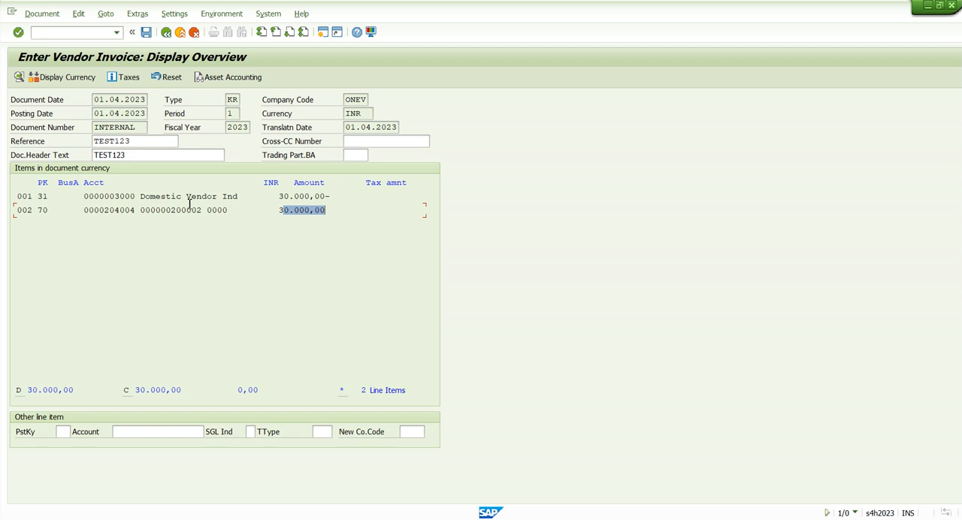
# Open the asset accounting simulation and sort its line items by document type in ascending order.
pyautogui.click(222, 82)
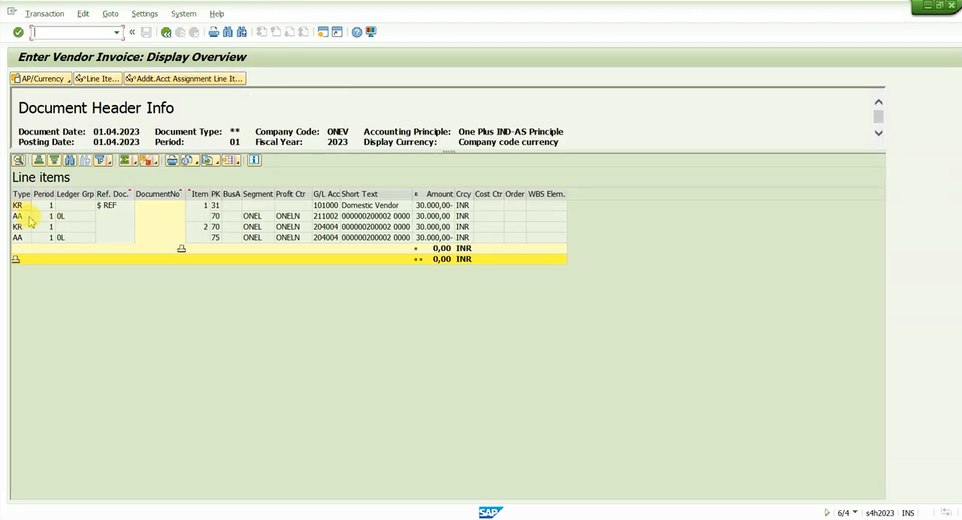
pyautogui.click(19, 208)
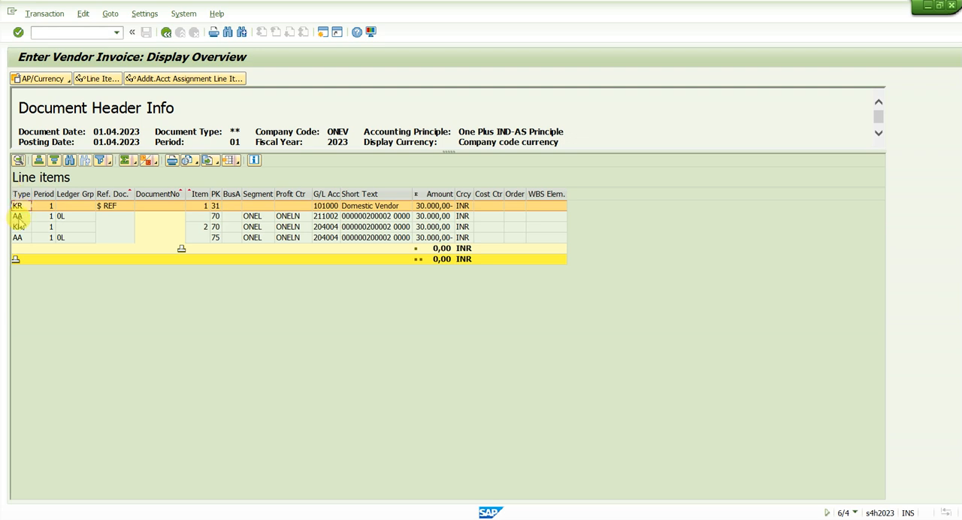
pyautogui.click(21, 194)
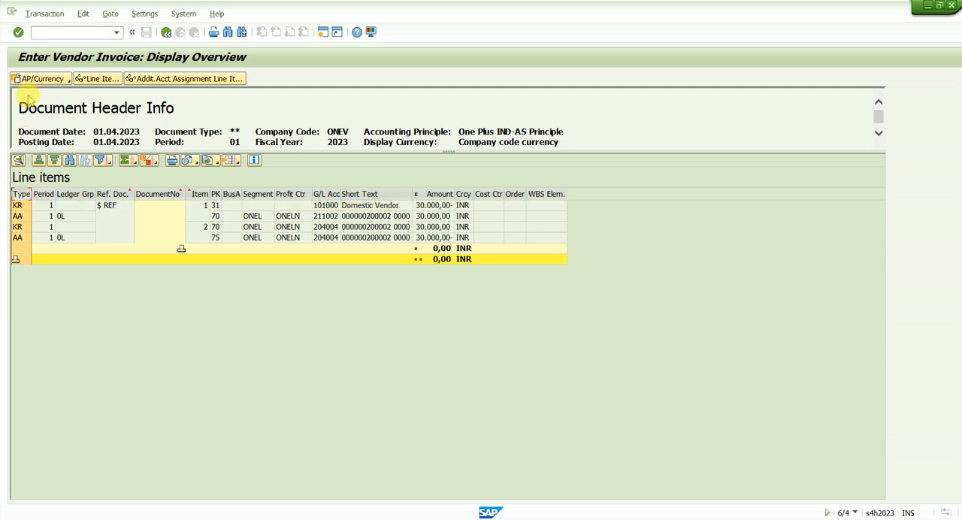
pyautogui.click(38, 160)
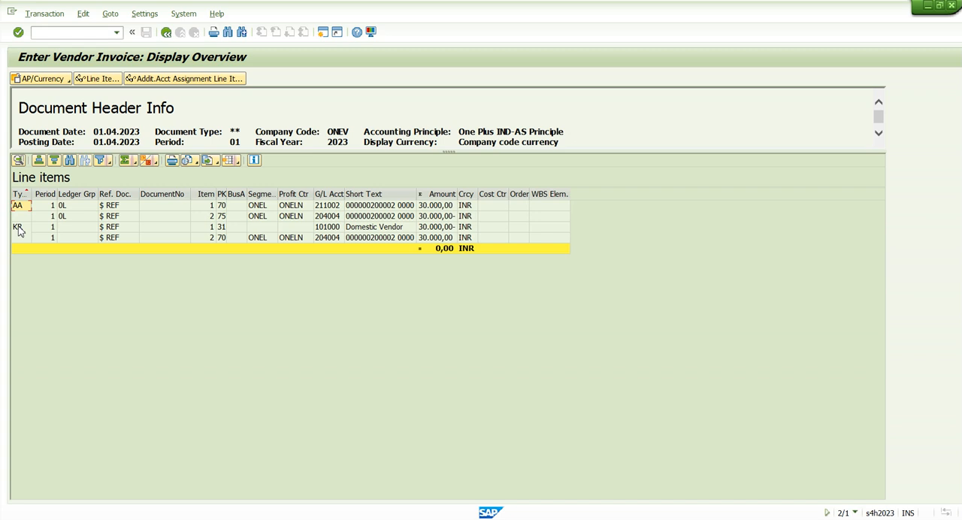
# Examine the vendor line and the asset line of the KR document, including the asset line's G/L account.
pyautogui.click(18, 228)
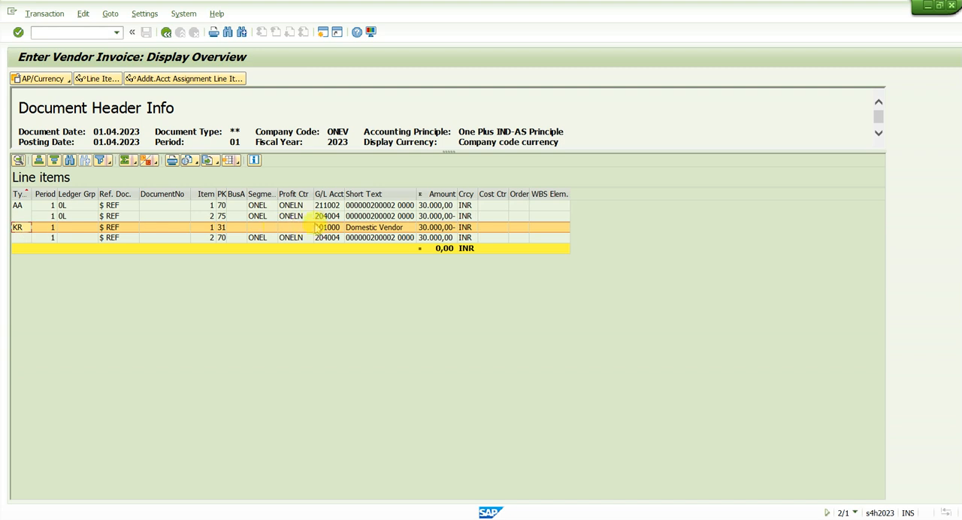
pyautogui.click(366, 228)
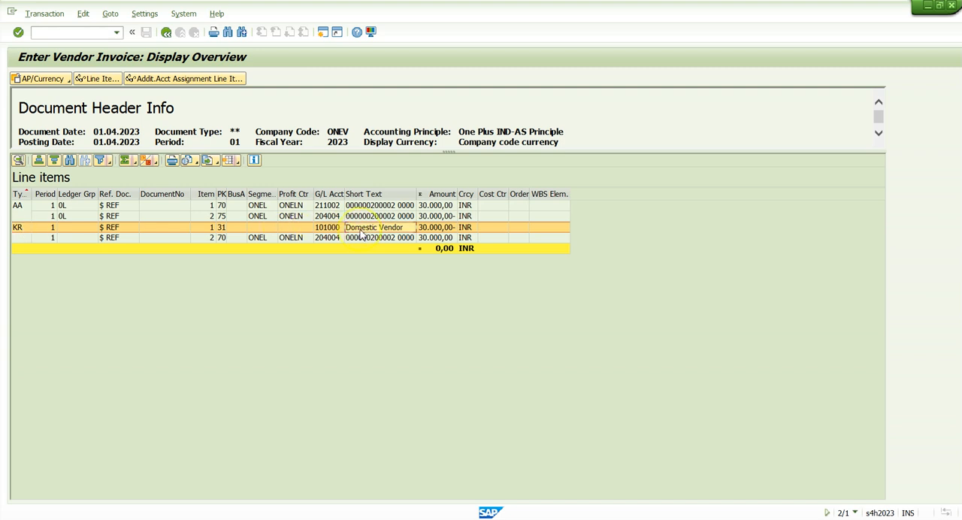
pyautogui.click(362, 236)
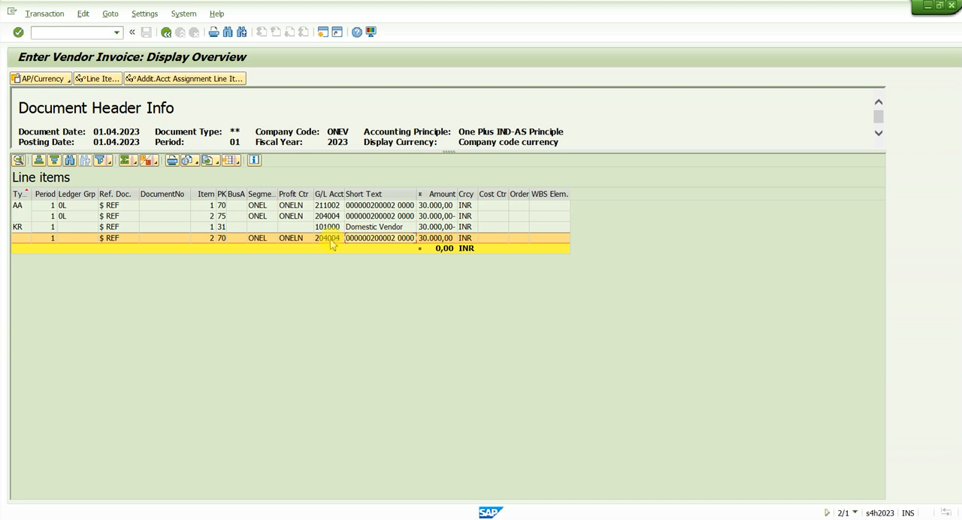
pyautogui.click(335, 239)
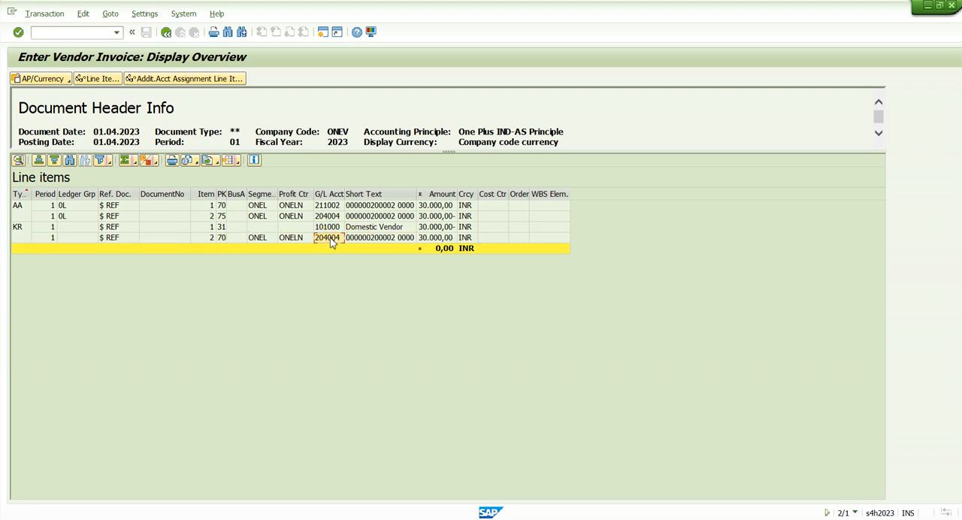
# Open transaction FS00 in a new session and find the FA Technical Clg account among company code ONEV's asset accounts.
pyautogui.click(65, 31)
pyautogui.write('/ofs00')
pyautogui.press('Return')
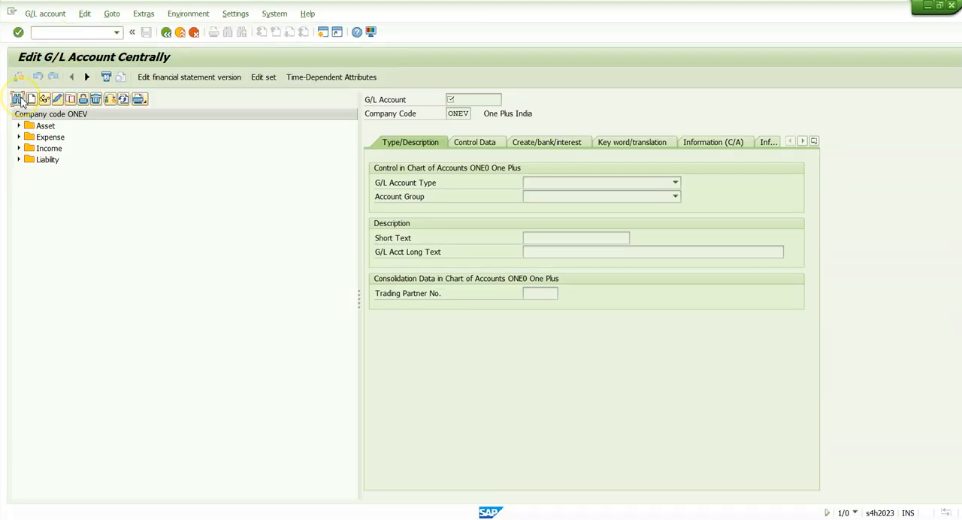
pyautogui.click(21, 103)
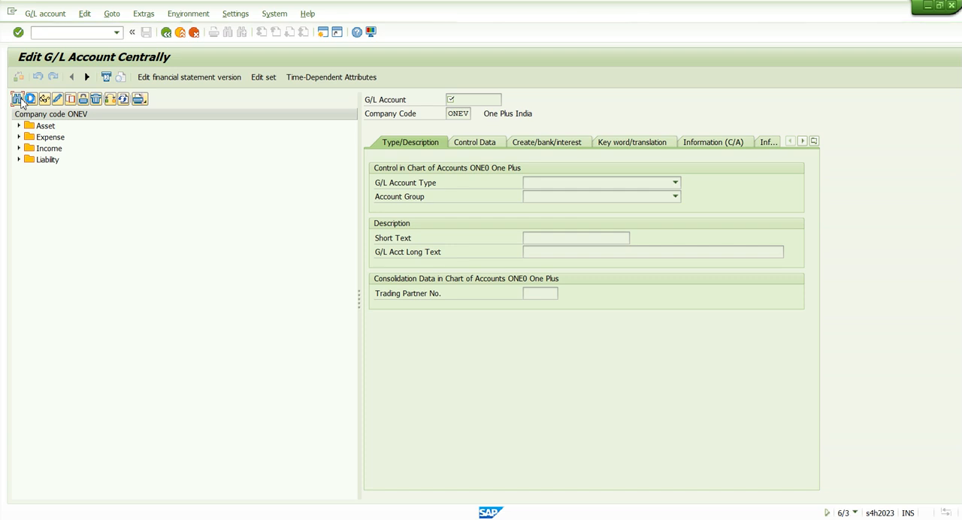
pyautogui.press('Return')
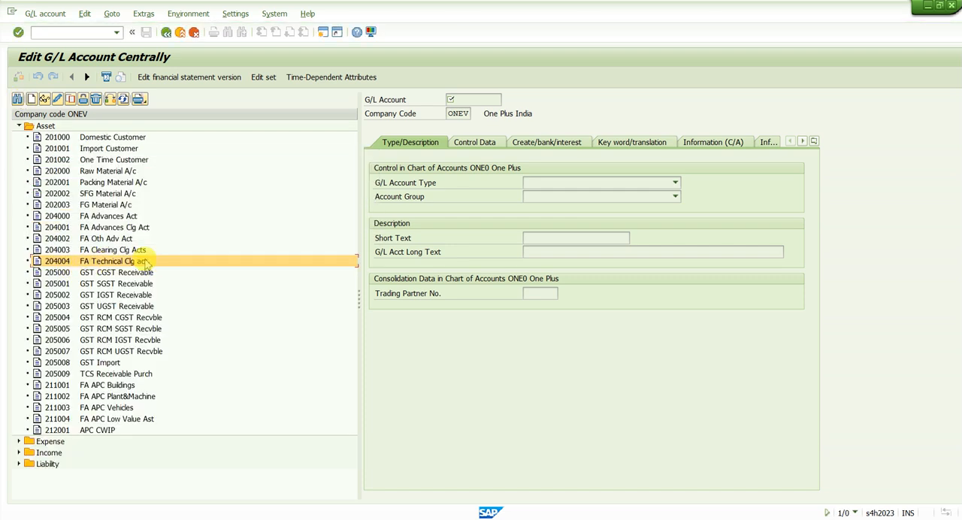
# Switch back to the invoice simulation, recheck the two KR line items and return to the document overview.
pyautogui.hotkey('alt', 'Tab')
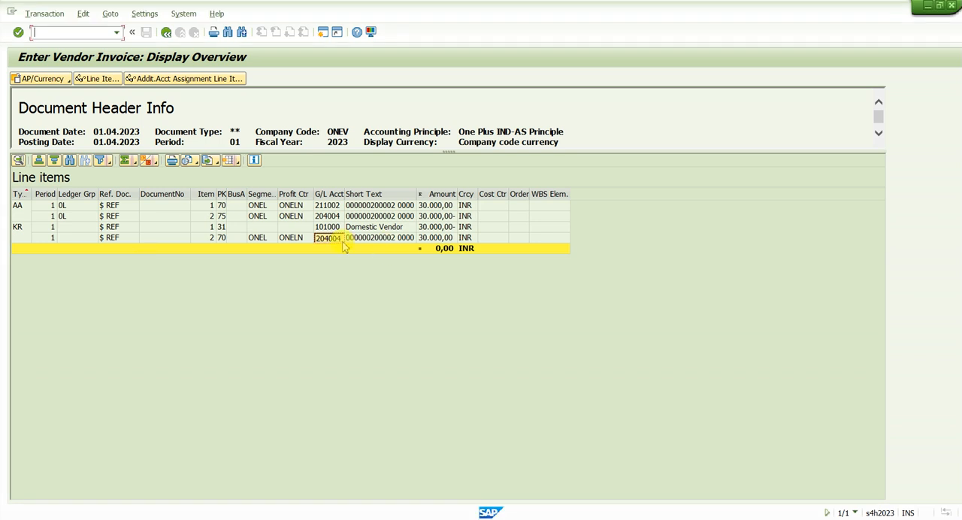
pyautogui.click(375, 227)
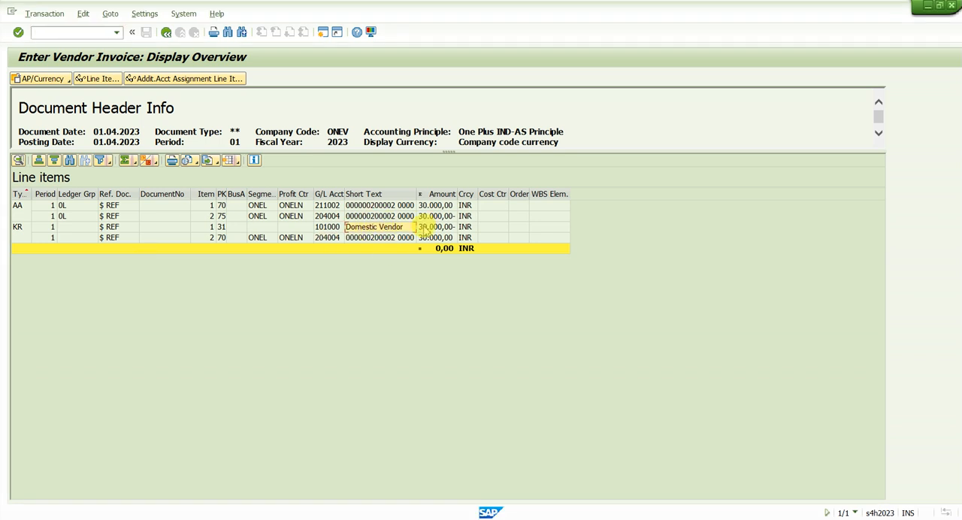
pyautogui.click(398, 238)
pyautogui.click(168, 32)
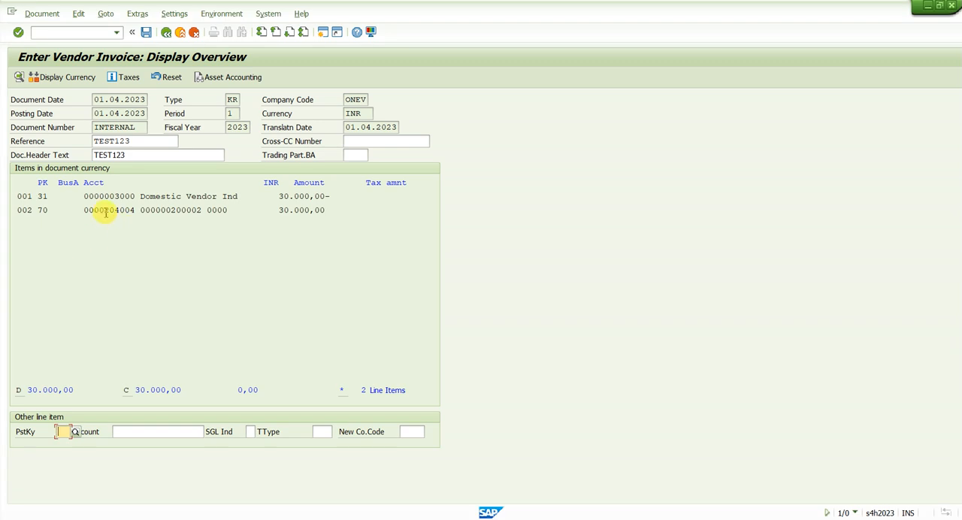
# Examine the second line item's clearing account and asset number, and reopen the asset accounting simulation.
pyautogui.moveTo(104, 212); pyautogui.dragTo(222, 196)
pyautogui.moveTo(122, 210); pyautogui.dragTo(203, 202)
pyautogui.moveTo(103, 211); pyautogui.dragTo(203, 202)
pyautogui.moveTo(104, 211); pyautogui.dragTo(135, 210)
pyautogui.click(225, 78)
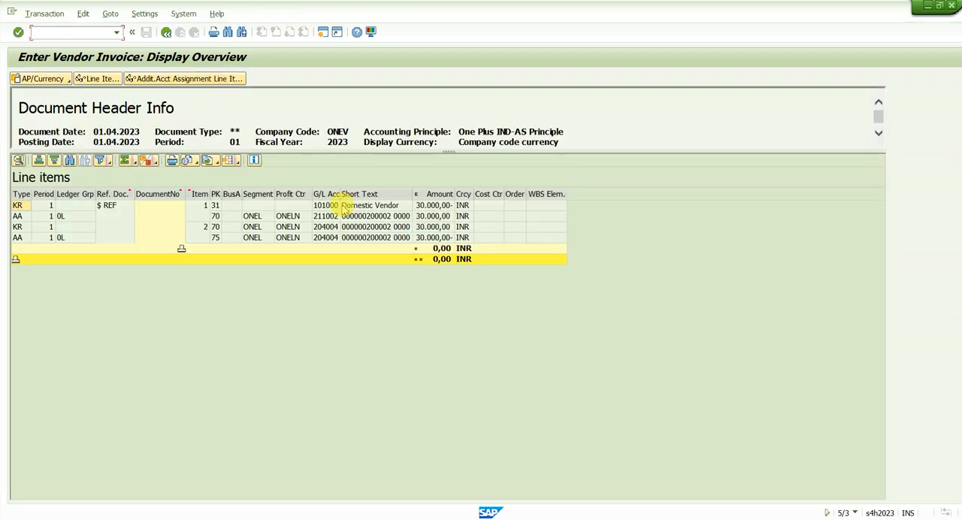
# Sort the simulated line items in ascending order by document type.
pyautogui.click(388, 238)
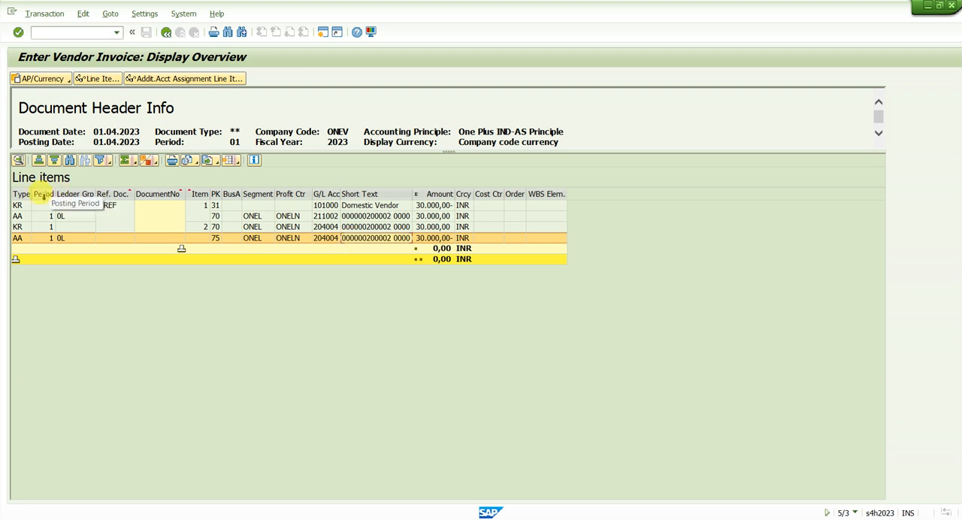
pyautogui.click(22, 194)
pyautogui.click(39, 160)
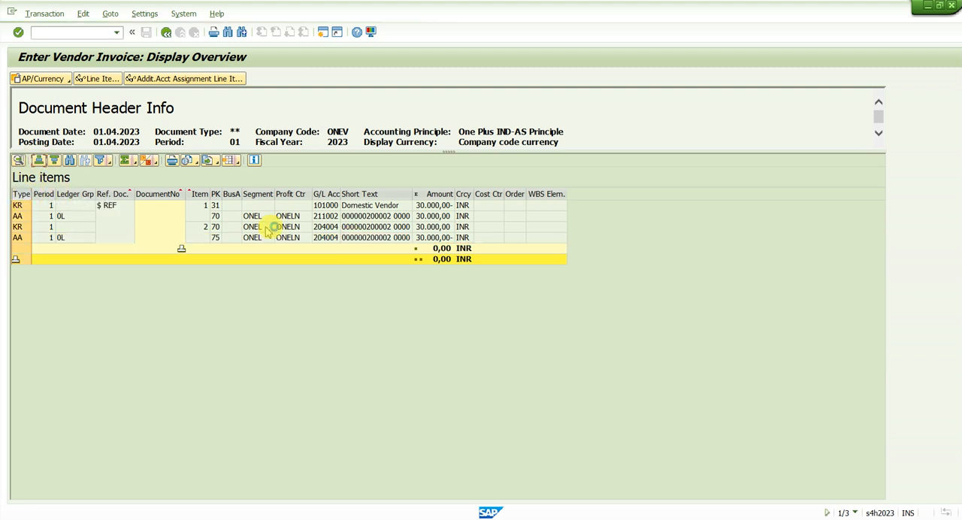
# Compare the simulated KR and AA line items, checking the technical clearing account and its amounts in both documents.
pyautogui.click(357, 217)
pyautogui.click(383, 239)
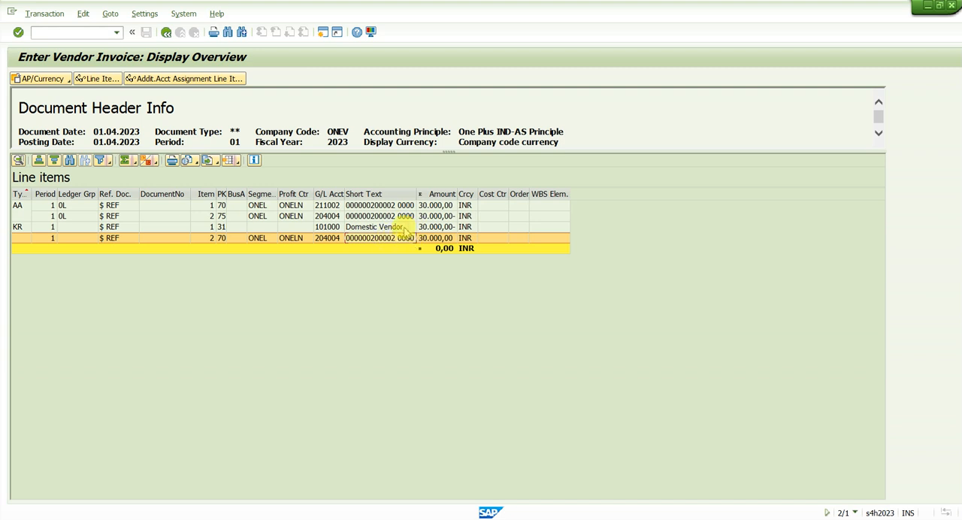
pyautogui.click(410, 227)
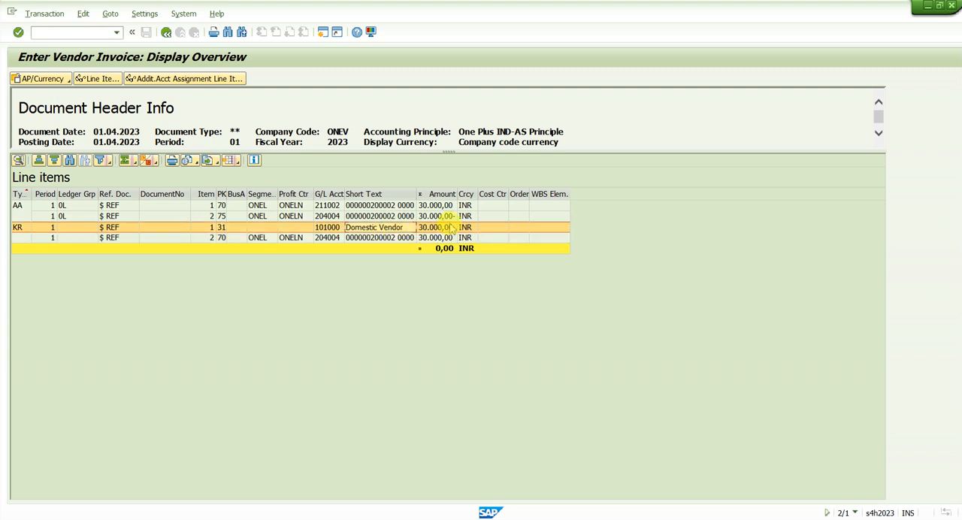
pyautogui.click(379, 216)
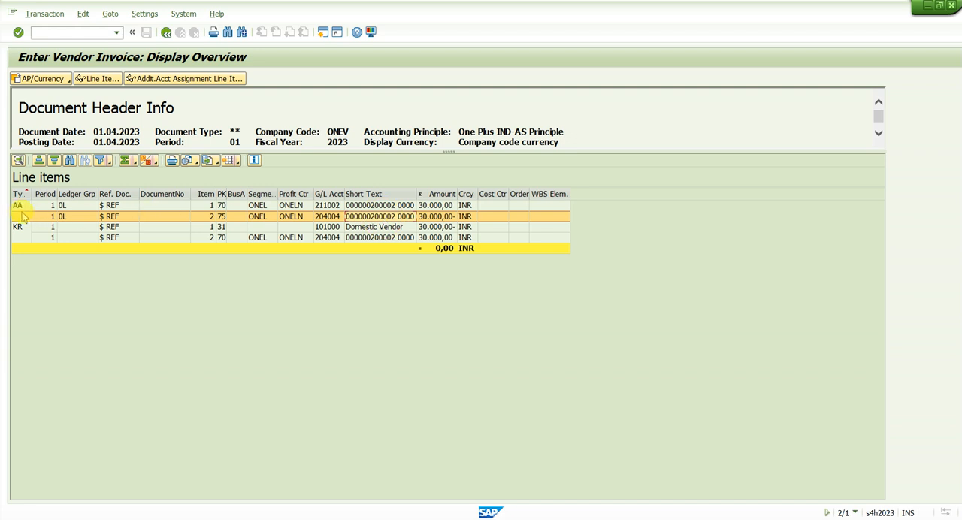
pyautogui.click(327, 218)
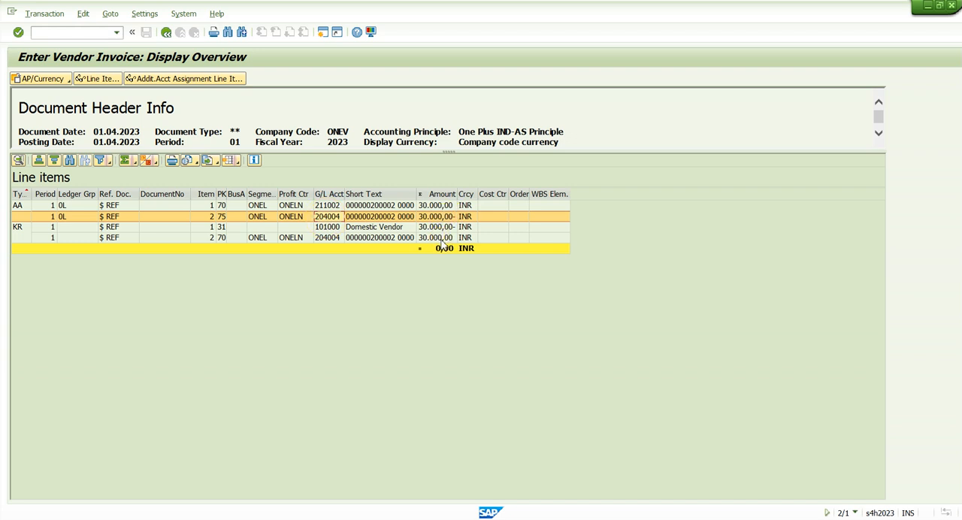
pyautogui.click(349, 238)
pyautogui.click(395, 238)
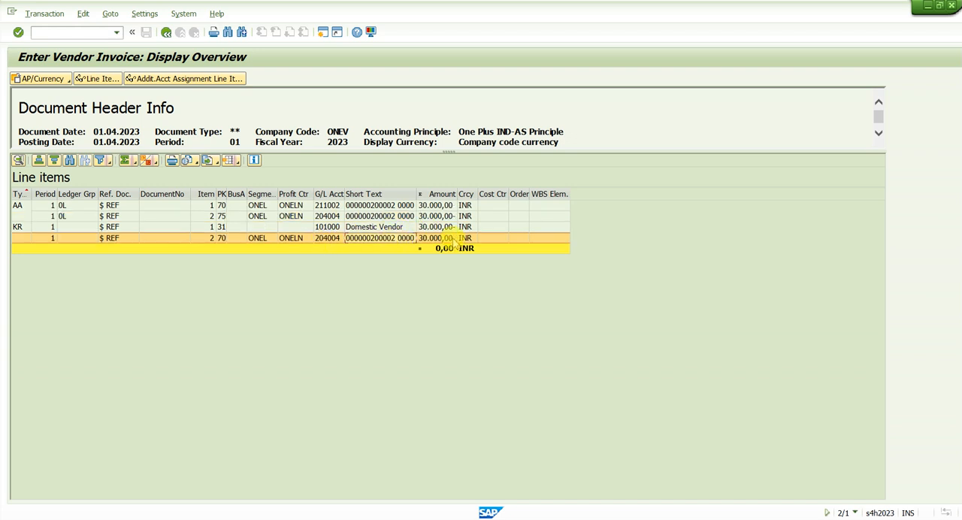
pyautogui.click(439, 217)
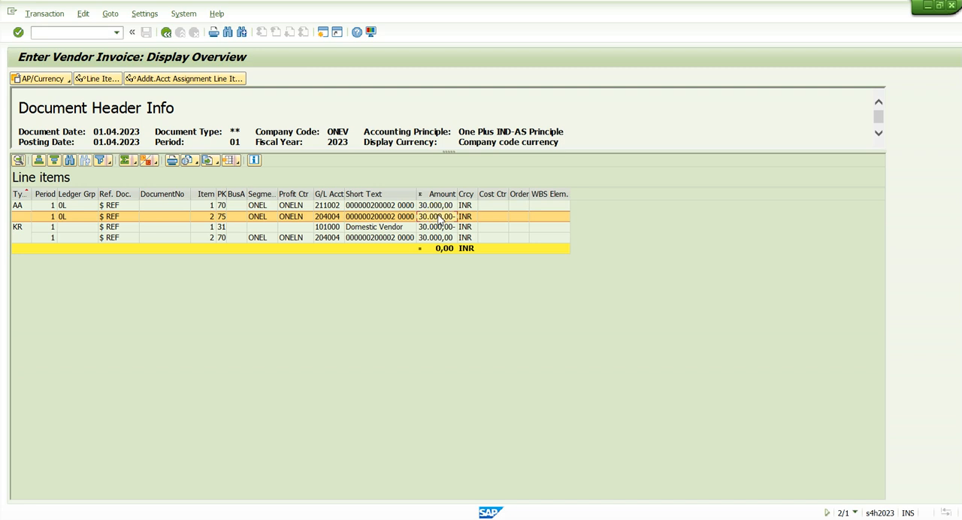
# Copy the G/L account of the first AA line and look it up in the FS00 session among company code ONEV's asset accounts.
pyautogui.click(338, 207)
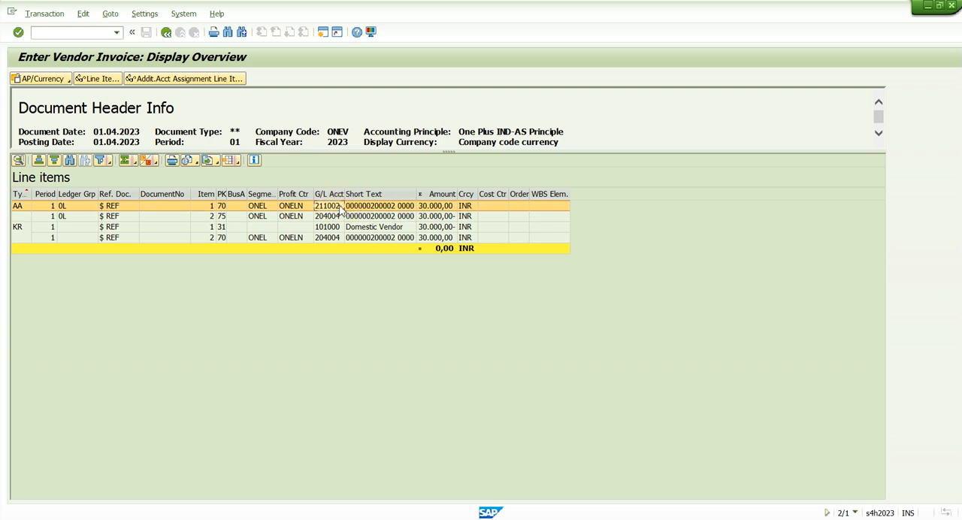
pyautogui.click(339, 207)
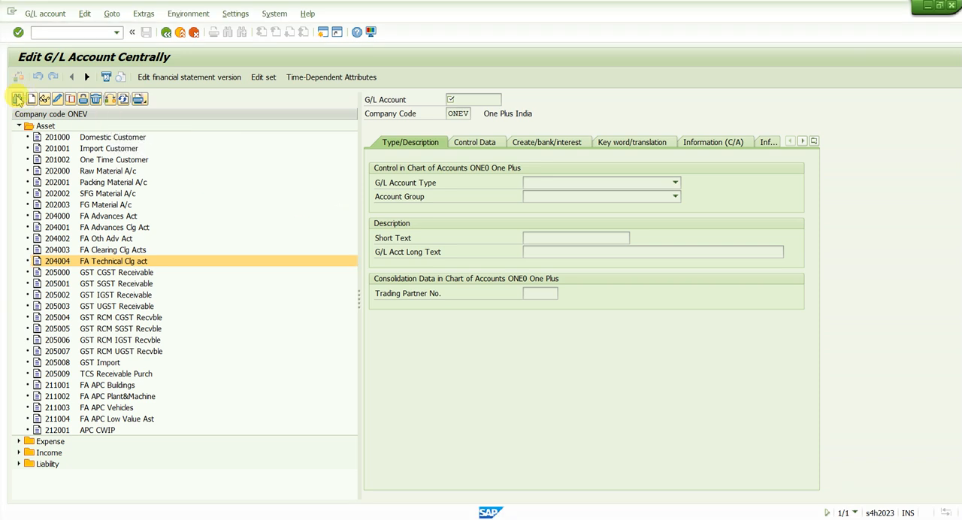
pyautogui.click(17, 99)
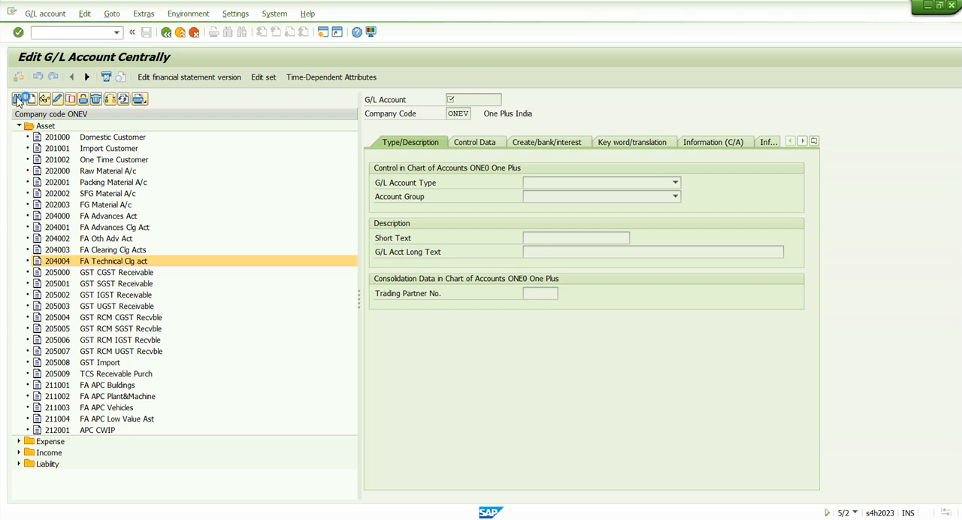
pyautogui.write('211002')
pyautogui.press('Return')
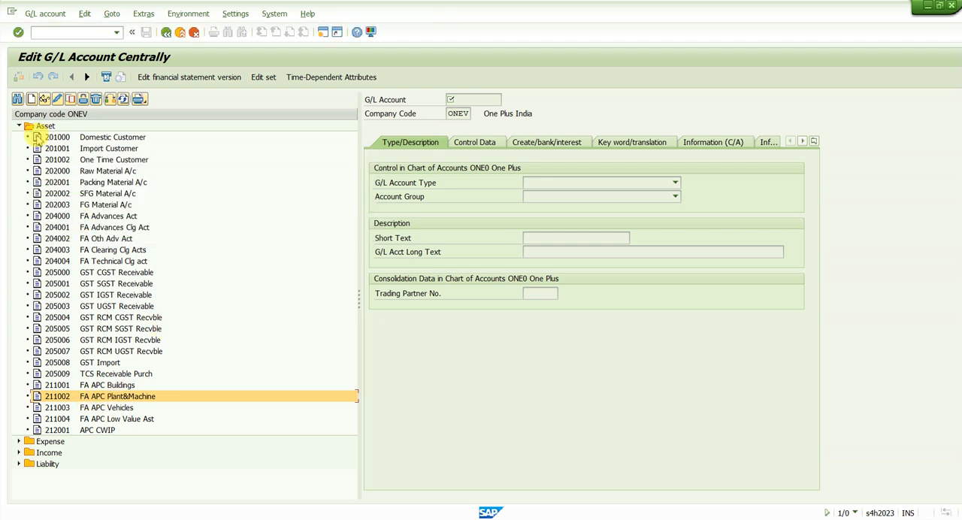
pyautogui.doubleClick(113, 399)
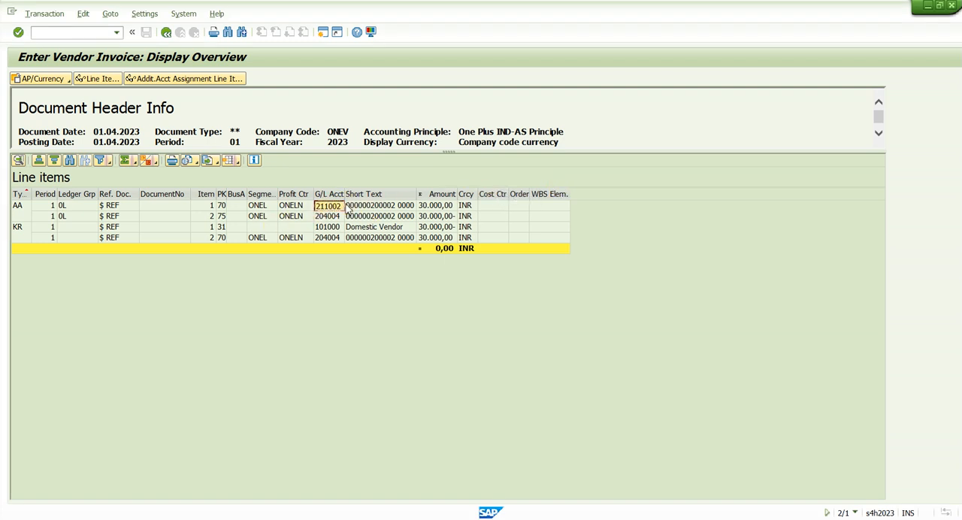
# Post the vendor invoice from the document overview and display the posted document.
pyautogui.click(166, 33)
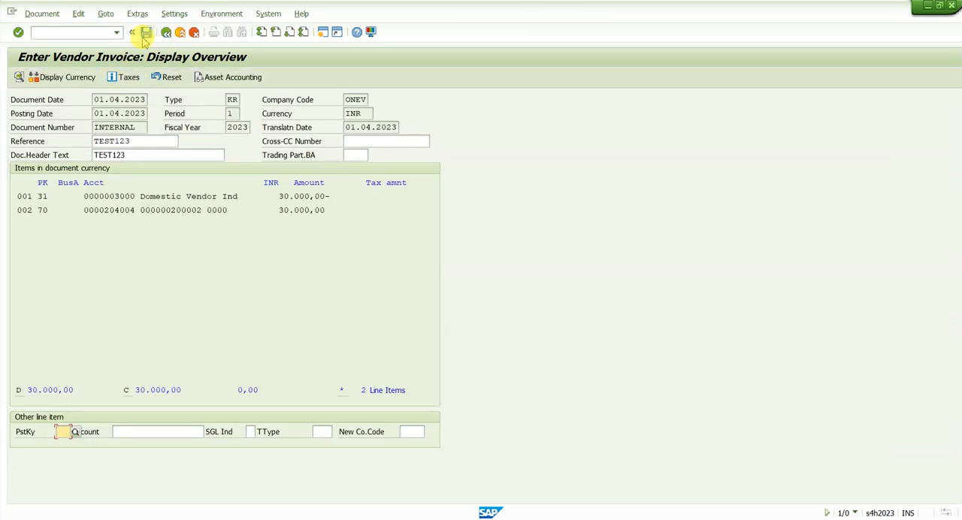
pyautogui.click(144, 39)
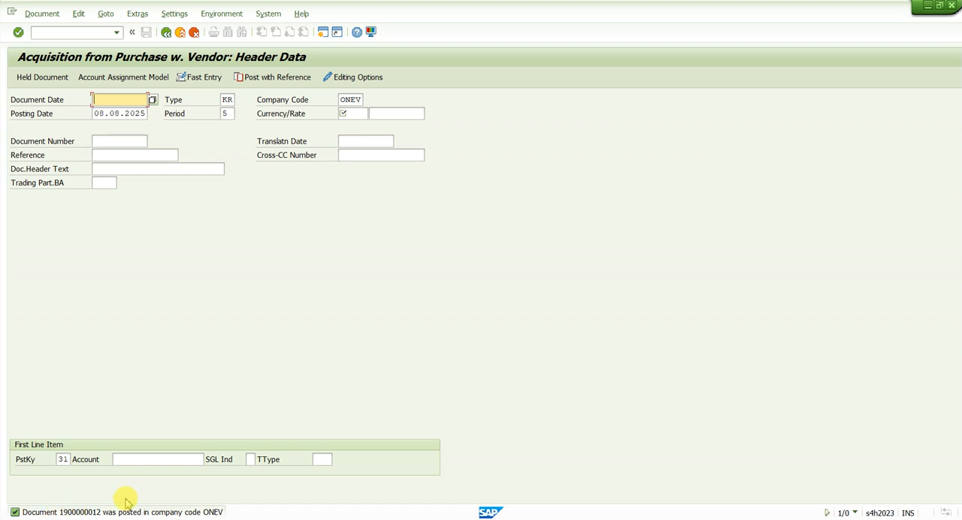
pyautogui.hotkey('alt', 'd')
pyautogui.press('d')
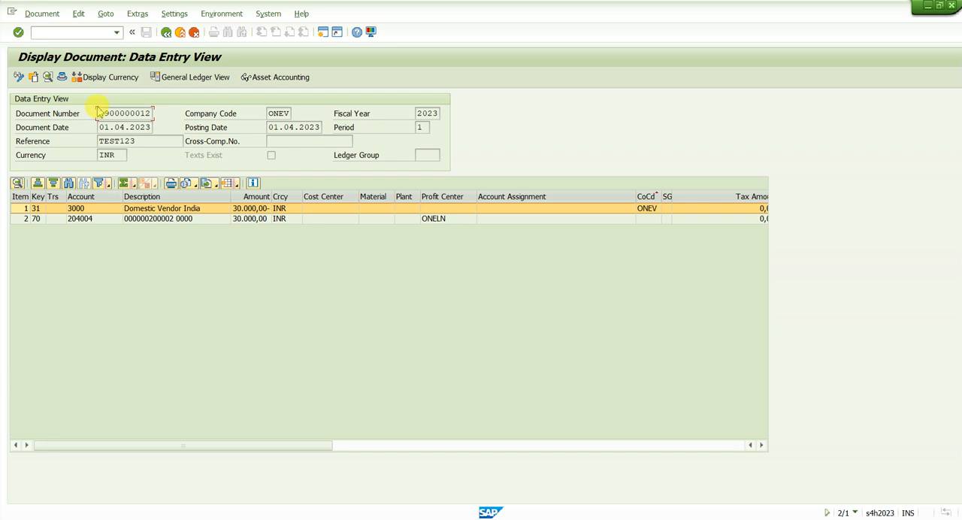
# Open the posted document's asset accounting view and examine the document types of the KR and AA lines.
pyautogui.click(271, 77)
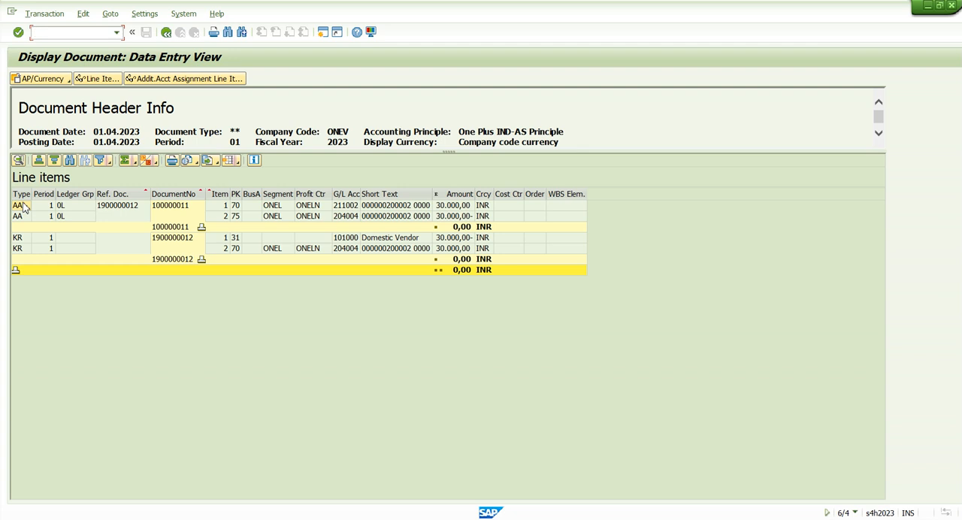
pyautogui.click(41, 238)
pyautogui.click(39, 250)
pyautogui.click(19, 205)
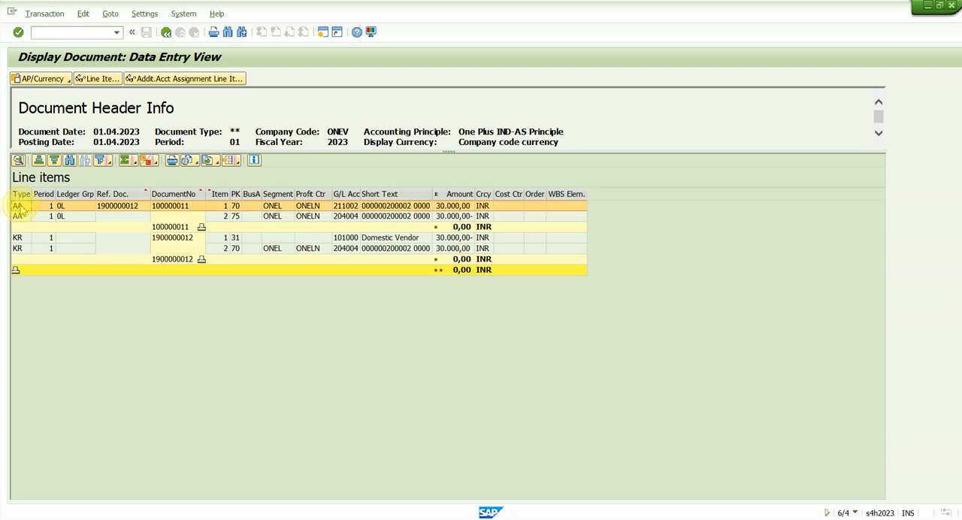
pyautogui.click(20, 218)
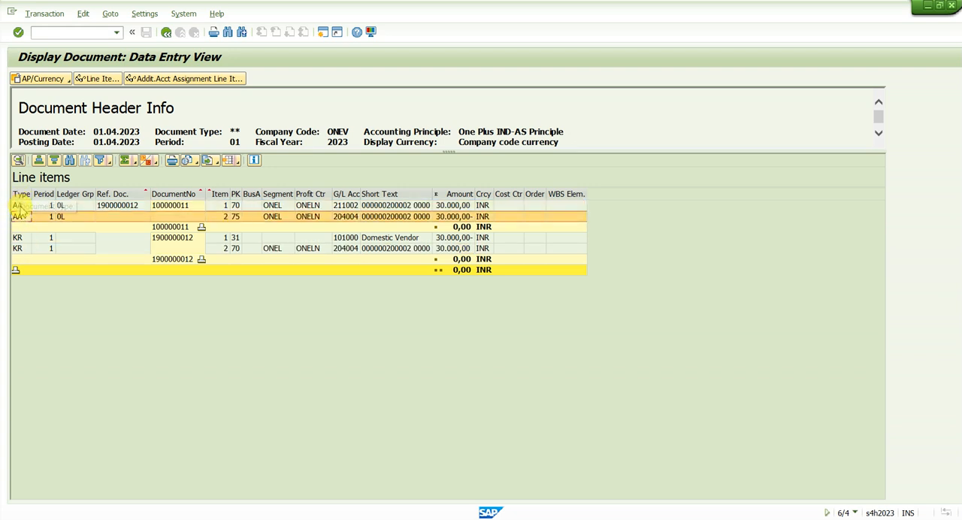
# Compare the AA and KR document numbers and examine the KR document's vendor and clearing lines.
pyautogui.click(178, 208)
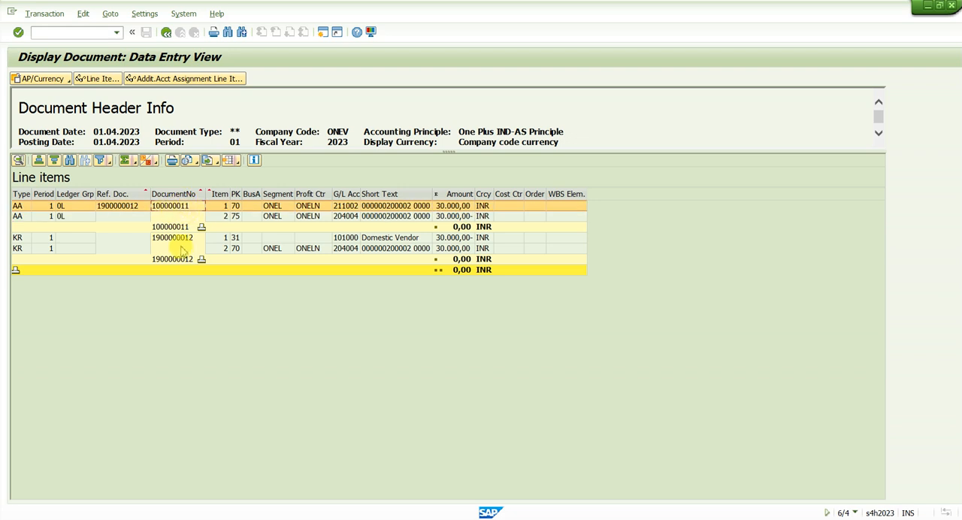
pyautogui.click(172, 238)
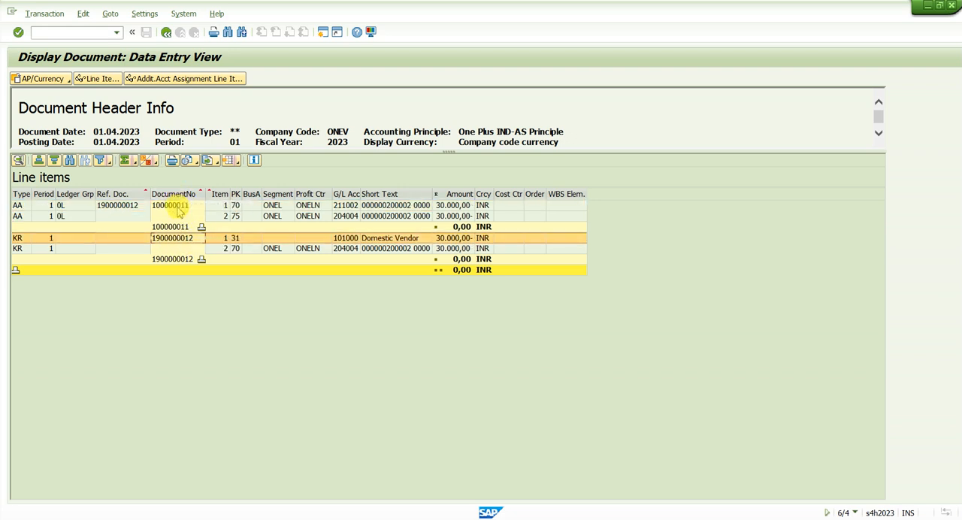
pyautogui.click(176, 259)
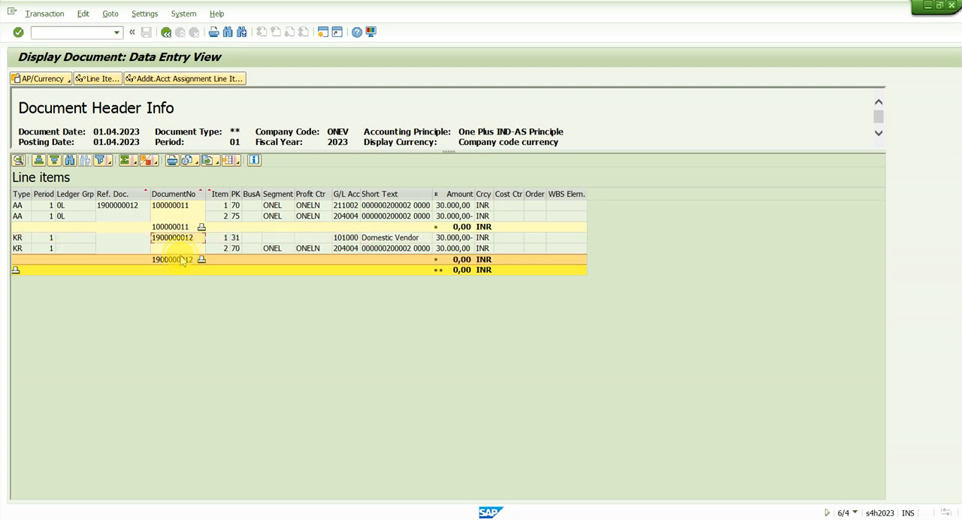
pyautogui.click(319, 237)
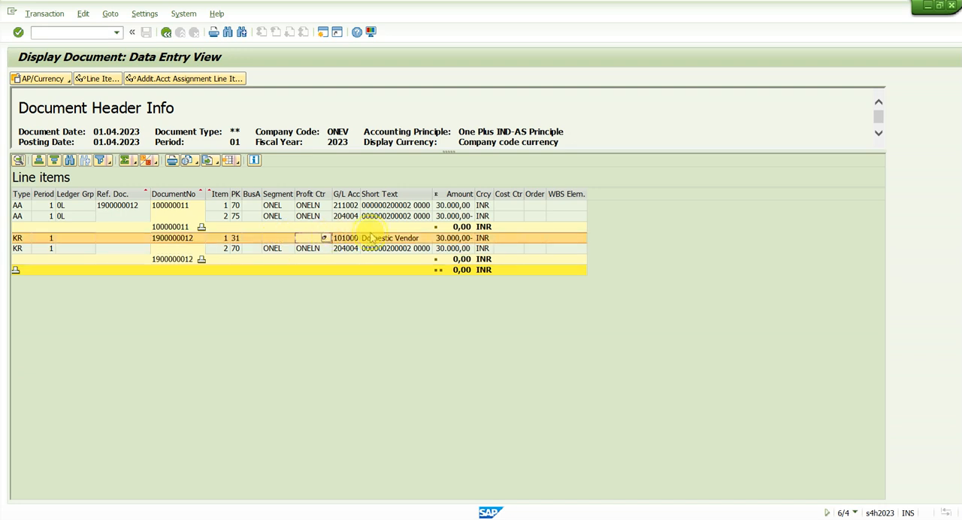
pyautogui.click(339, 249)
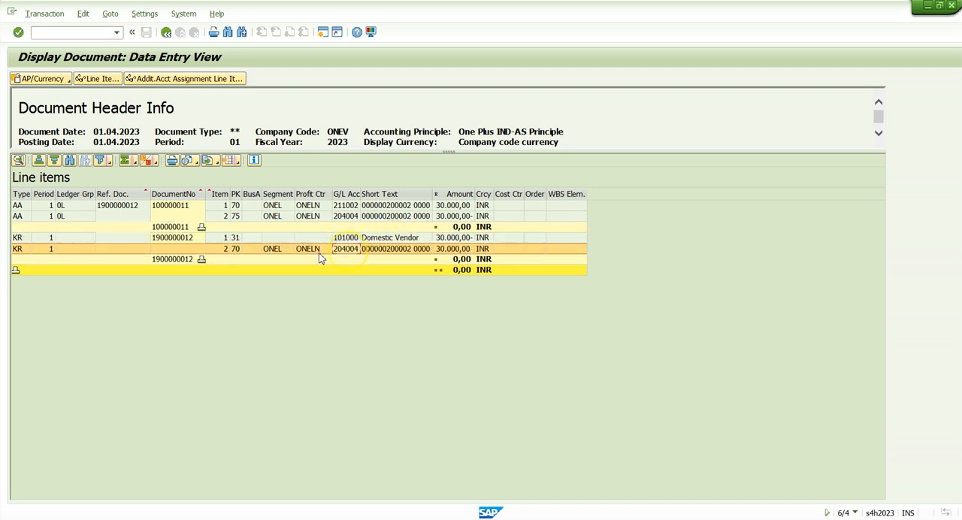
pyautogui.click(177, 239)
pyautogui.click(180, 249)
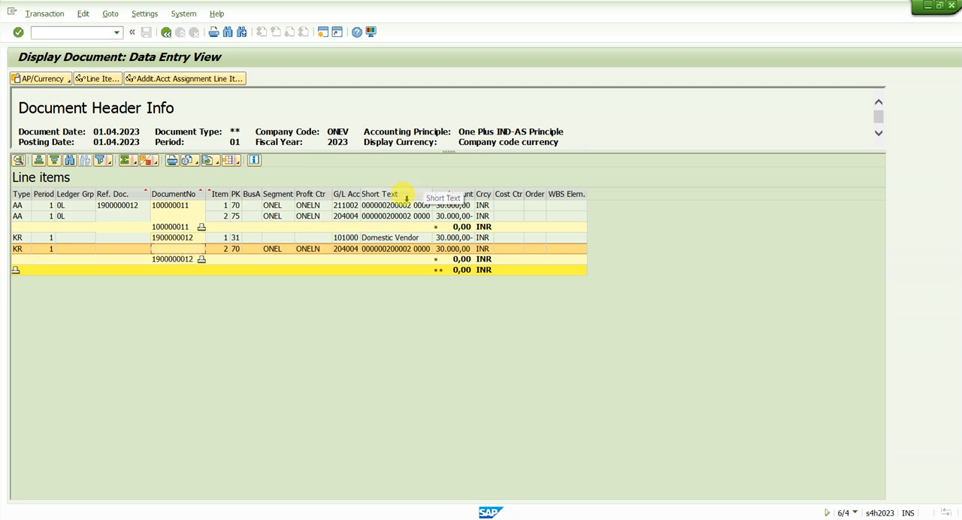
# Examine the AA document's clearing line and check its document number and reference against the KR document.
pyautogui.click(361, 216)
pyautogui.click(190, 205)
pyautogui.click(192, 217)
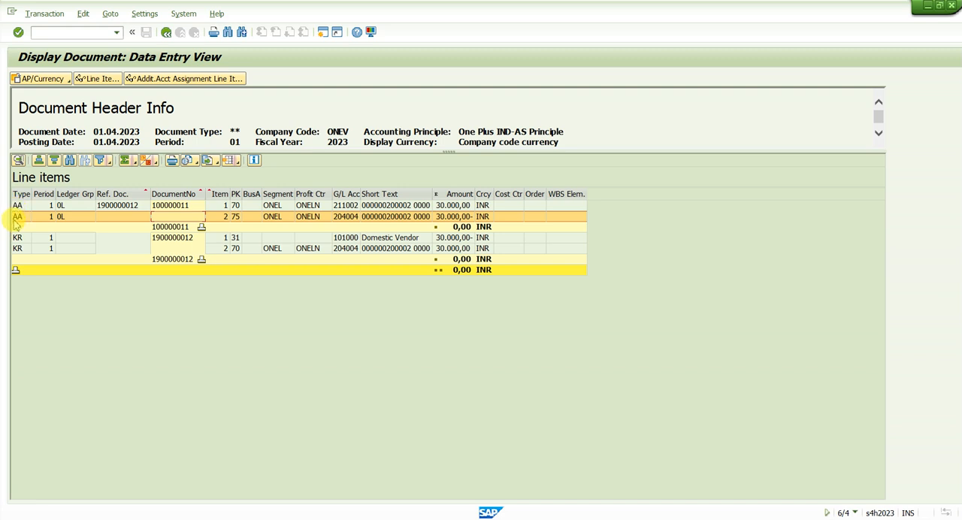
pyautogui.click(163, 206)
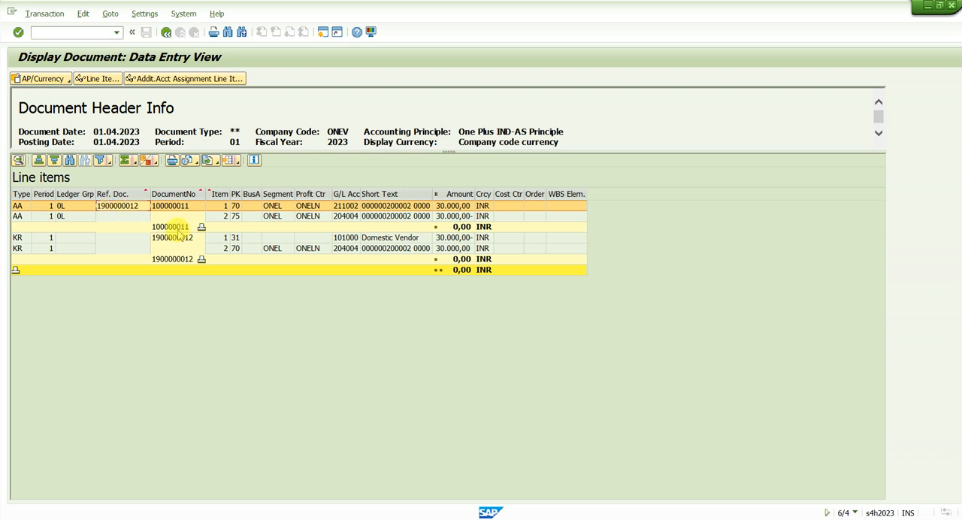
pyautogui.click(180, 238)
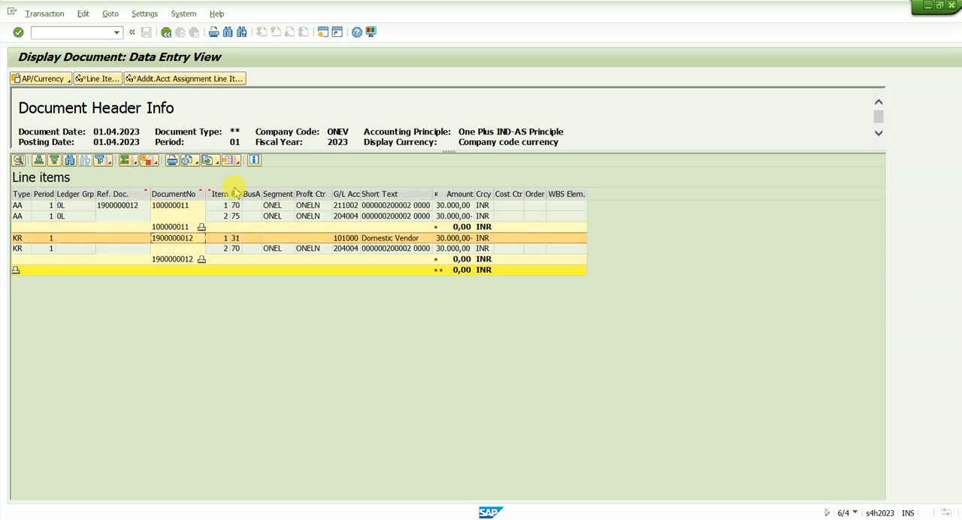
pyautogui.click(349, 216)
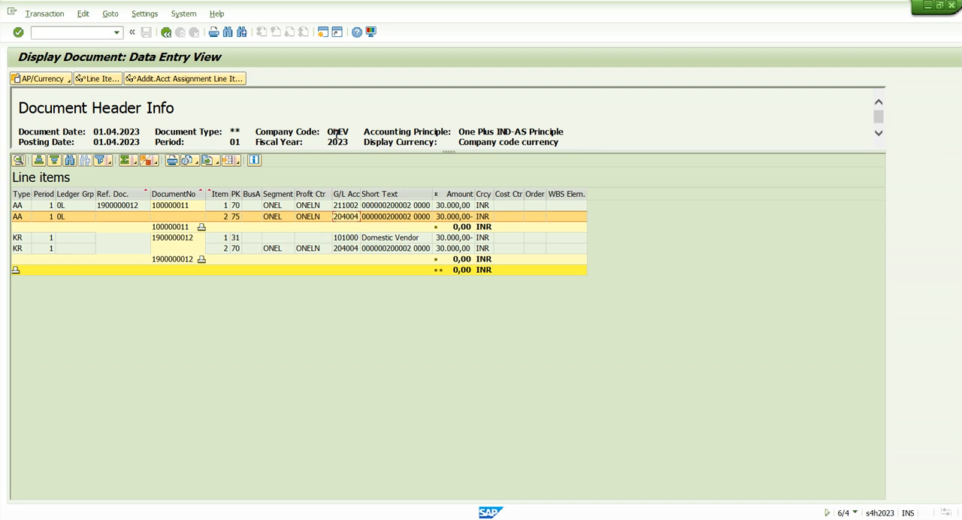
# Review the available accounting principles and currencies, and check the company code and the accounting principle shown in the document header.
pyautogui.moveTo(336, 134); pyautogui.dragTo(416, 131)
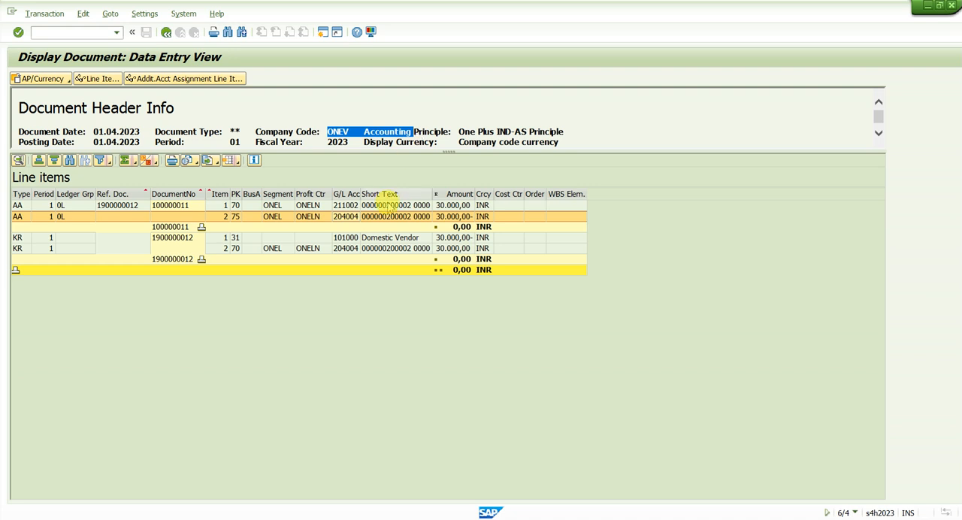
pyautogui.click(37, 78)
pyautogui.moveTo(73, 110)
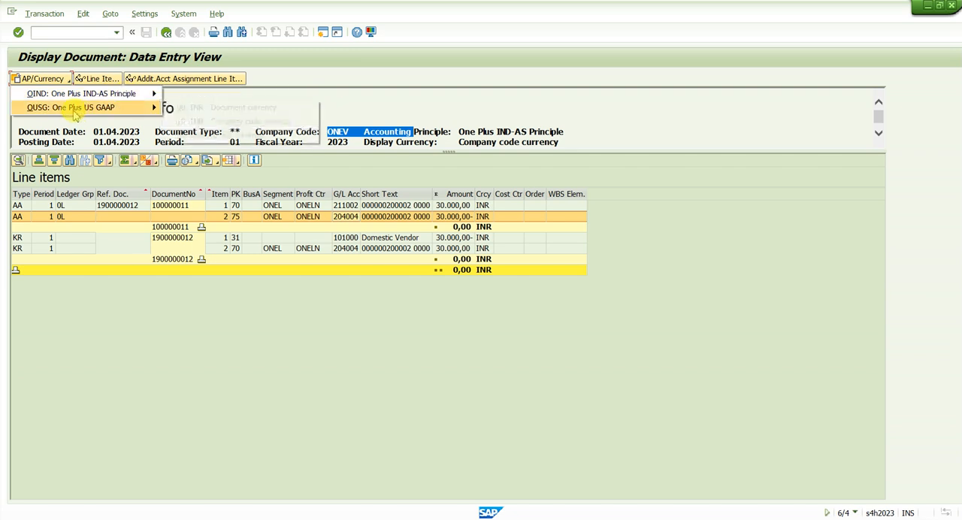
pyautogui.moveTo(106, 109)
pyautogui.moveTo(113, 94)
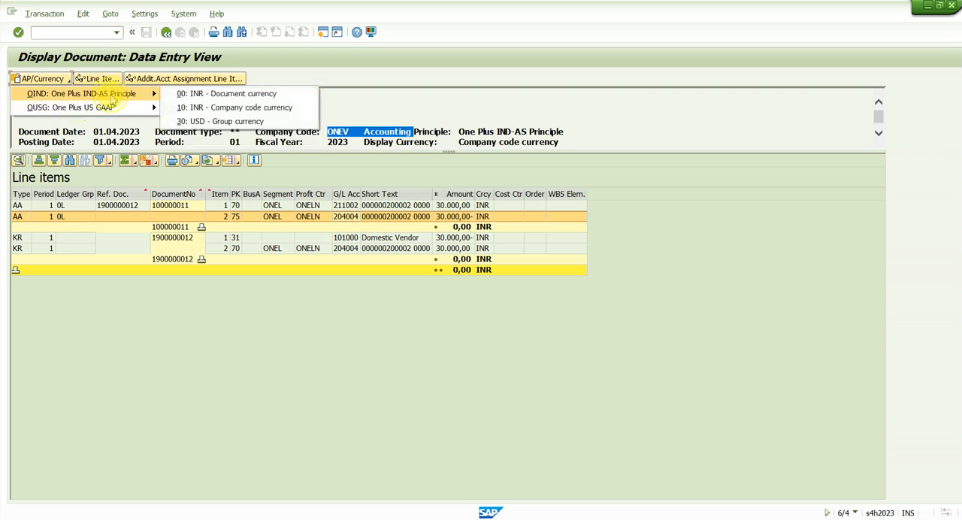
pyautogui.click(228, 131)
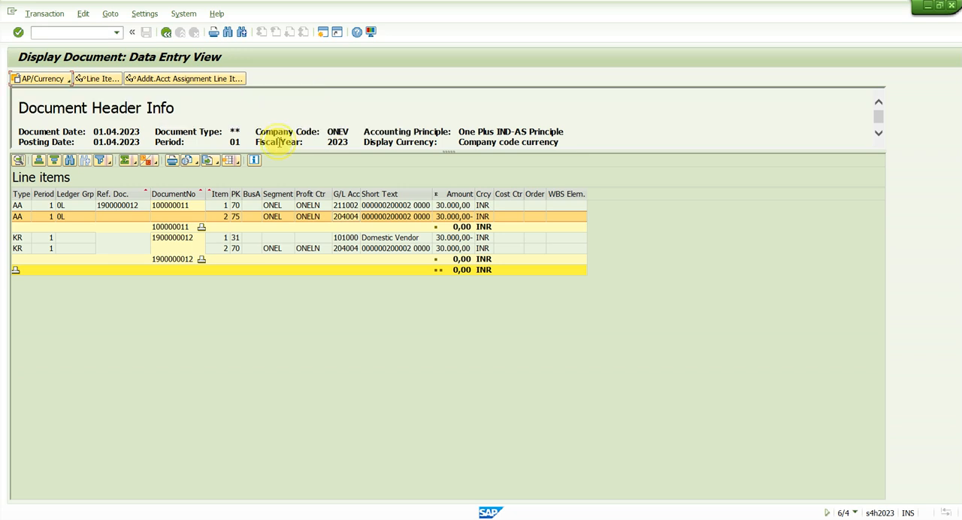
pyautogui.doubleClick(495, 131)
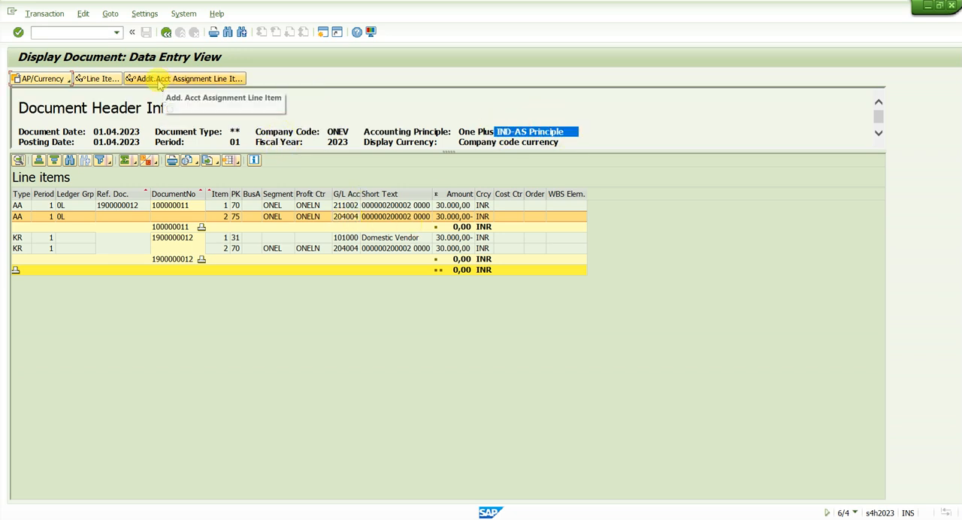
# Display the entries for One Plus US GAAP in INR document currency, enlarge the header area and check the AA lines' ledger group.
pyautogui.click(58, 79)
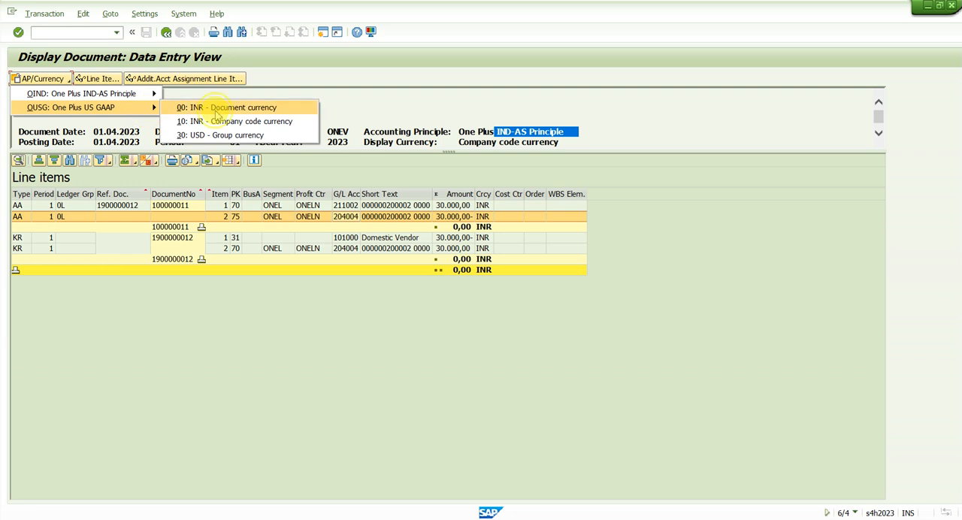
pyautogui.click(216, 109)
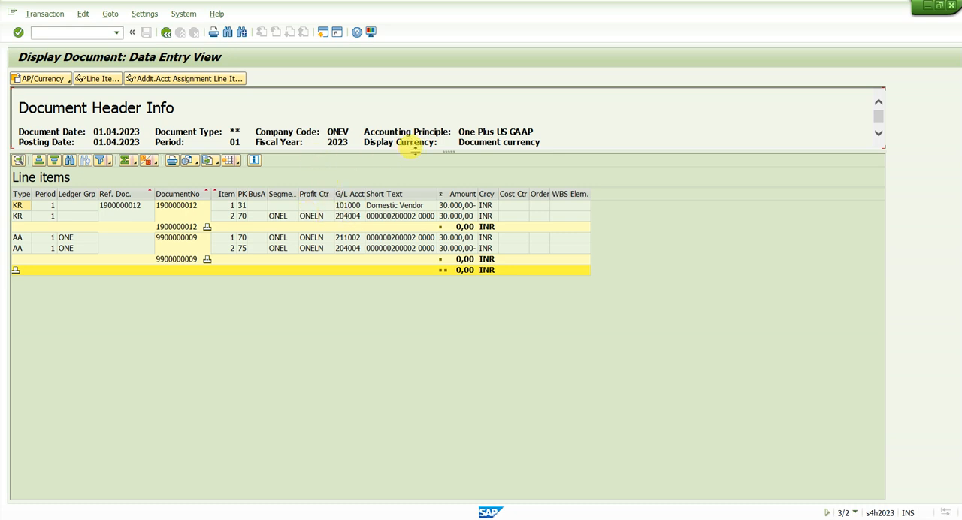
pyautogui.moveTo(440, 150); pyautogui.dragTo(457, 189)
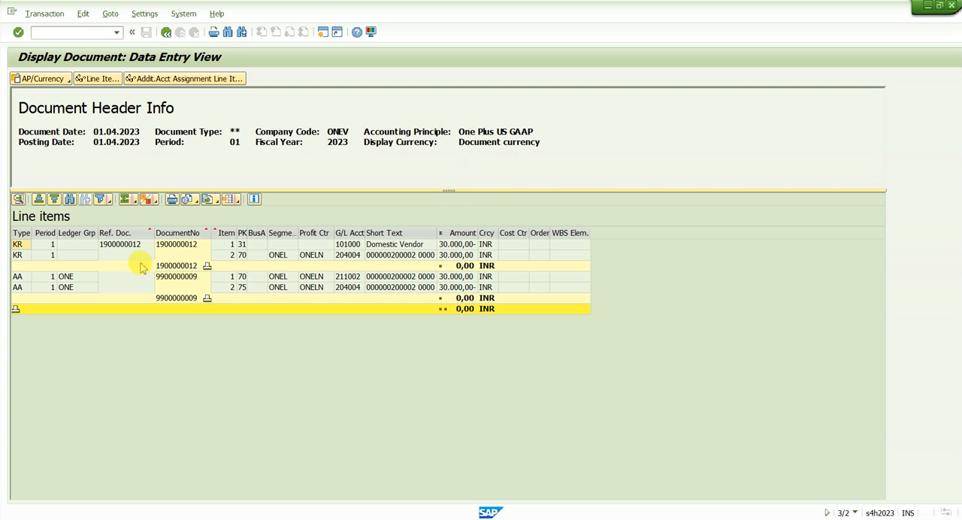
pyautogui.click(68, 276)
pyautogui.click(74, 288)
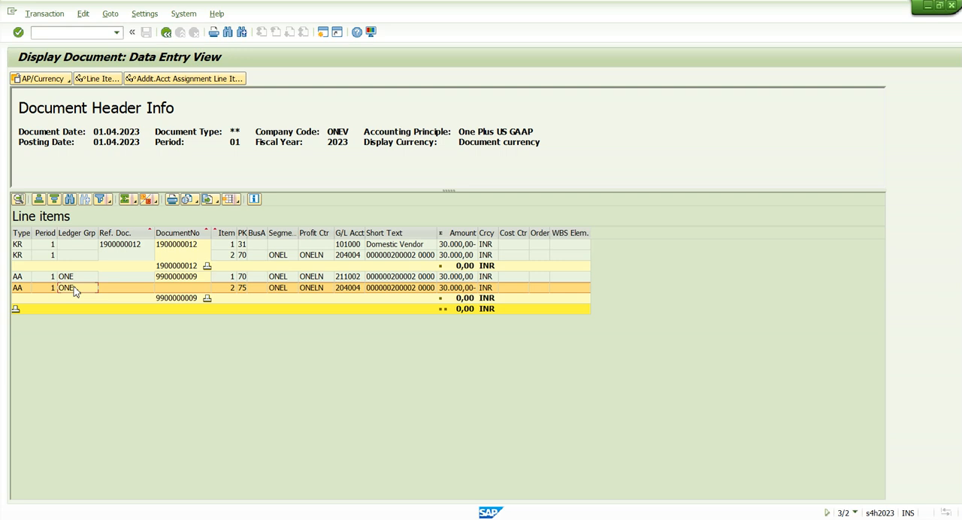